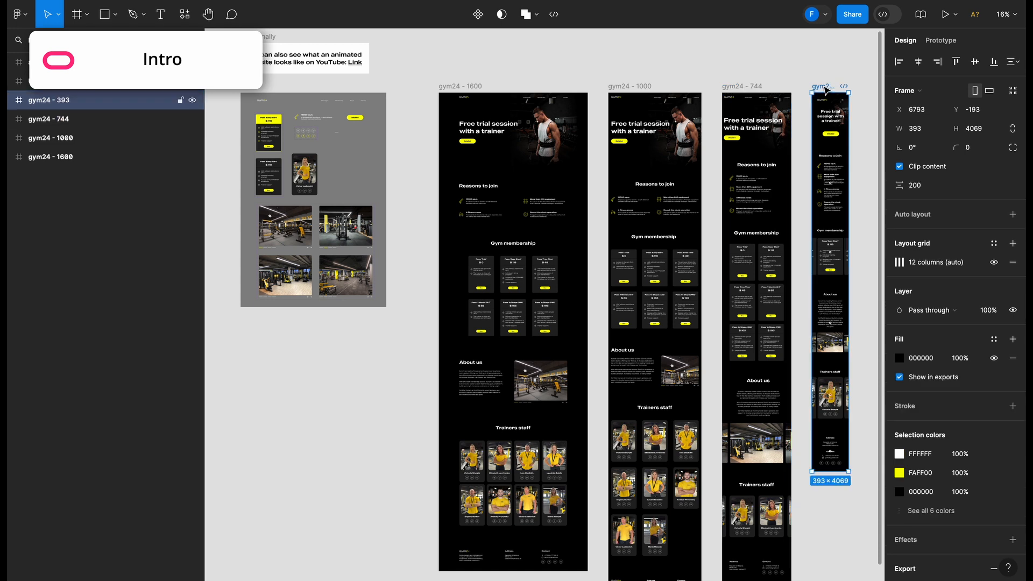
Examine the gym template's responsive frames at the 744, 1000 and 1600 widths
scroll(825, 90, "right", 3)
left_click(685, 64)
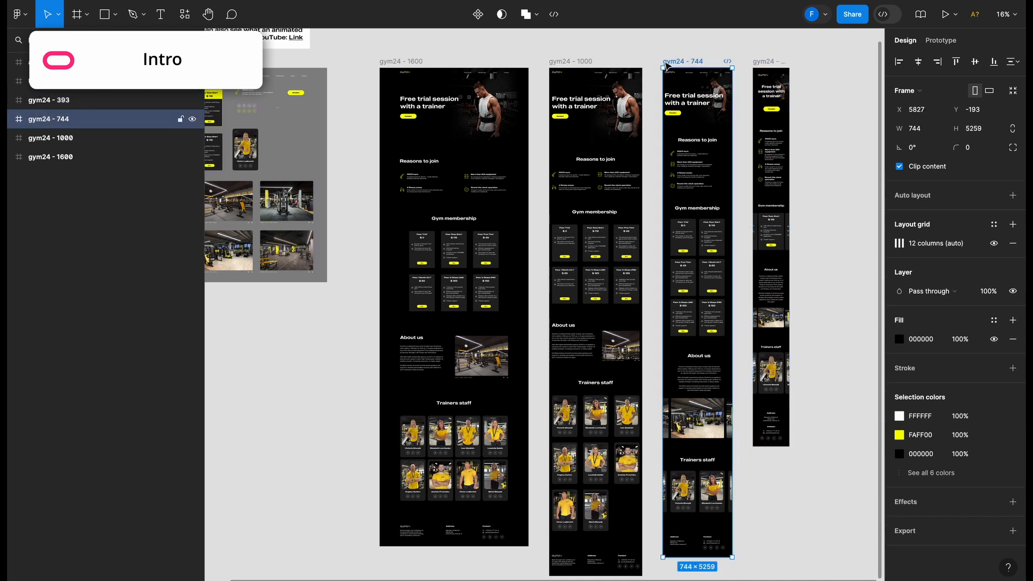
left_click(570, 62)
left_click(413, 64)
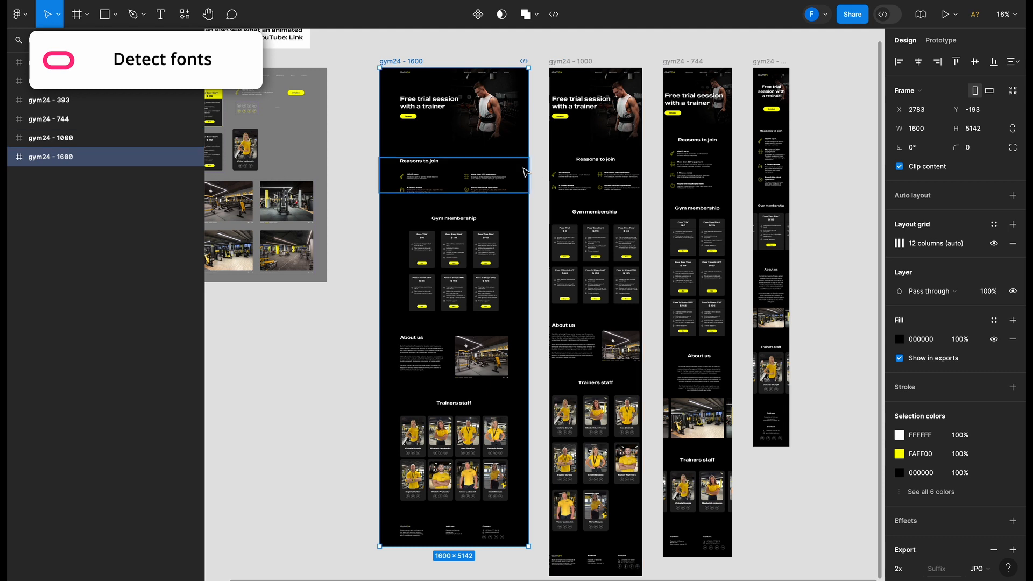
scroll(469, 178, "up", 5)
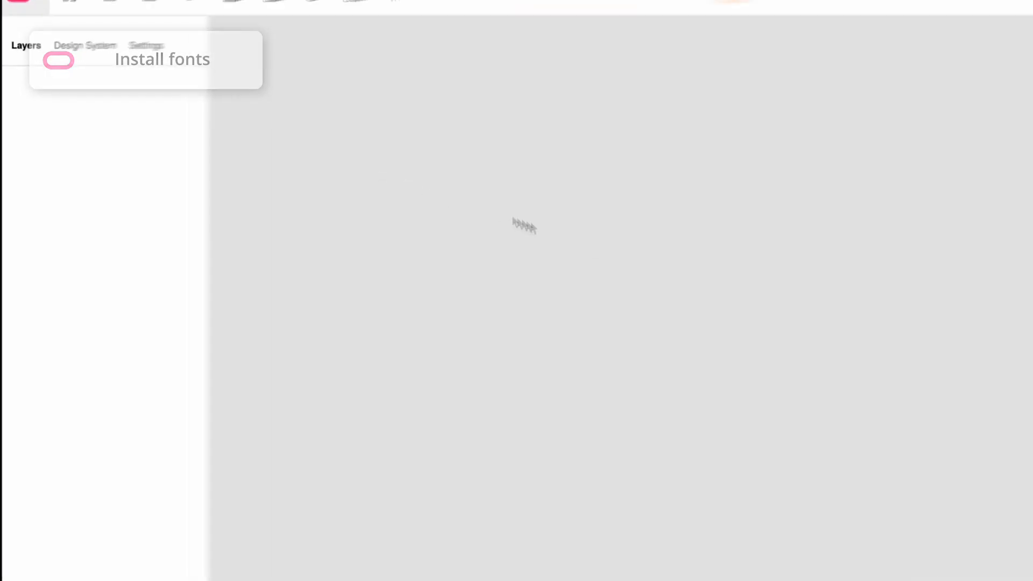
In the Flowmo website settings, upload a webfont file and add it as MADE Outer Sans with Bold weight
left_click(179, 47)
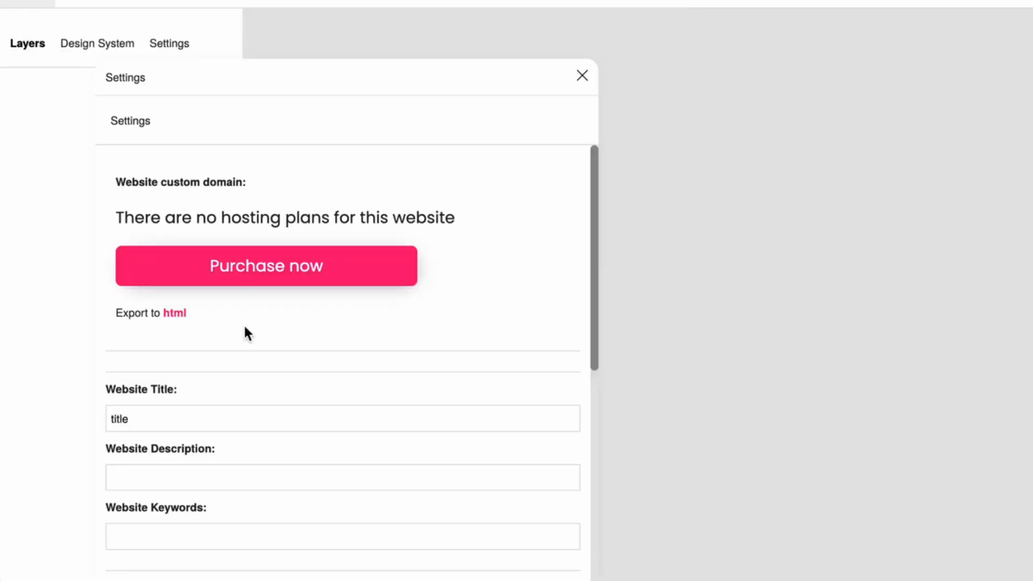
scroll(245, 329, "down", 7)
scroll(243, 324, "down", 5)
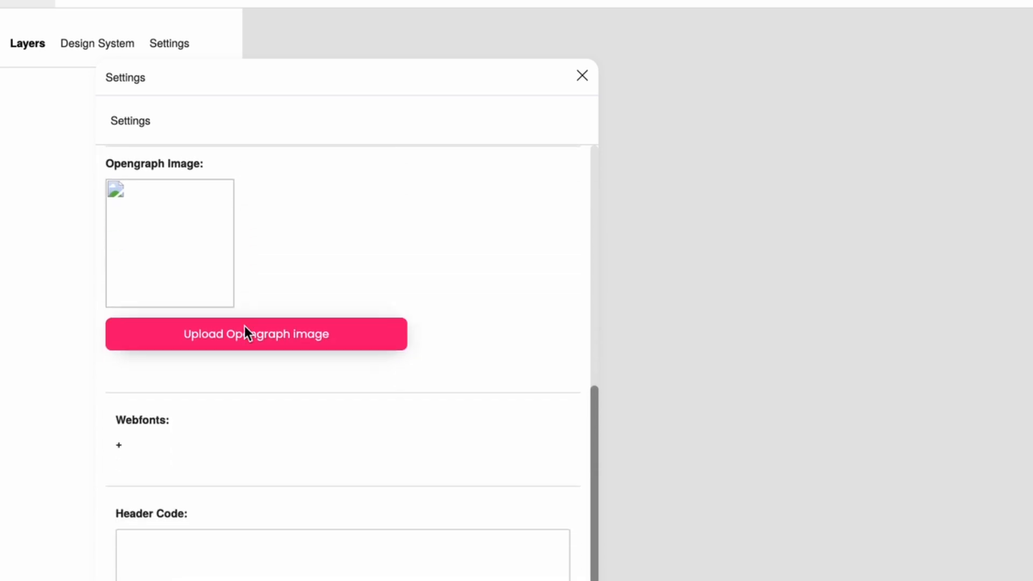
left_click(118, 445)
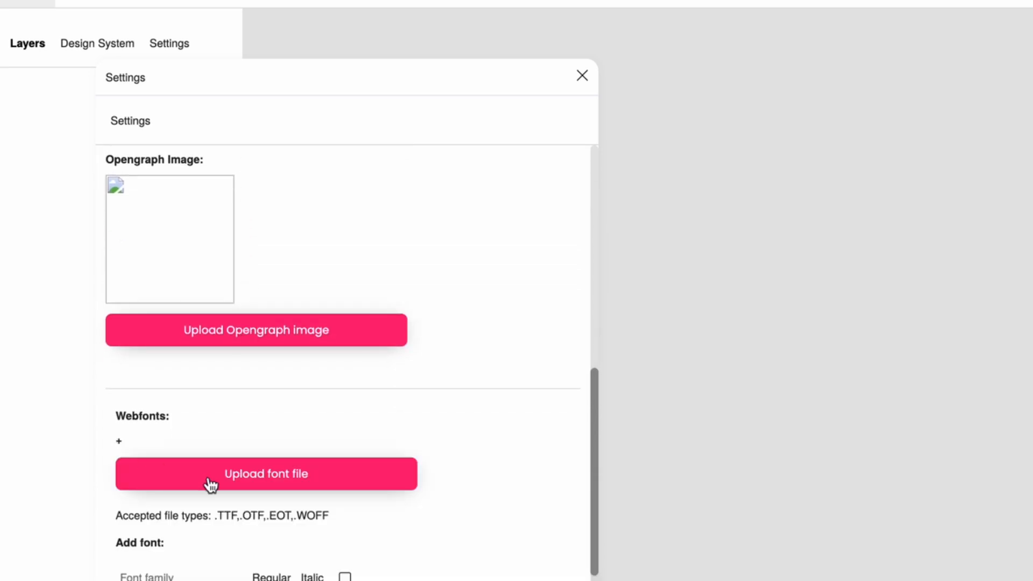
left_click(236, 482)
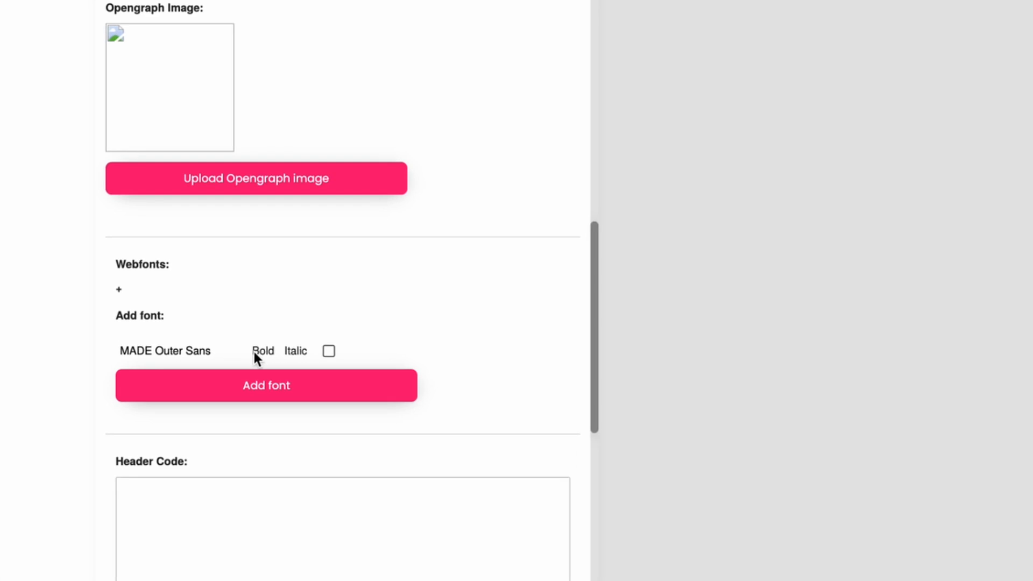
left_click(318, 385)
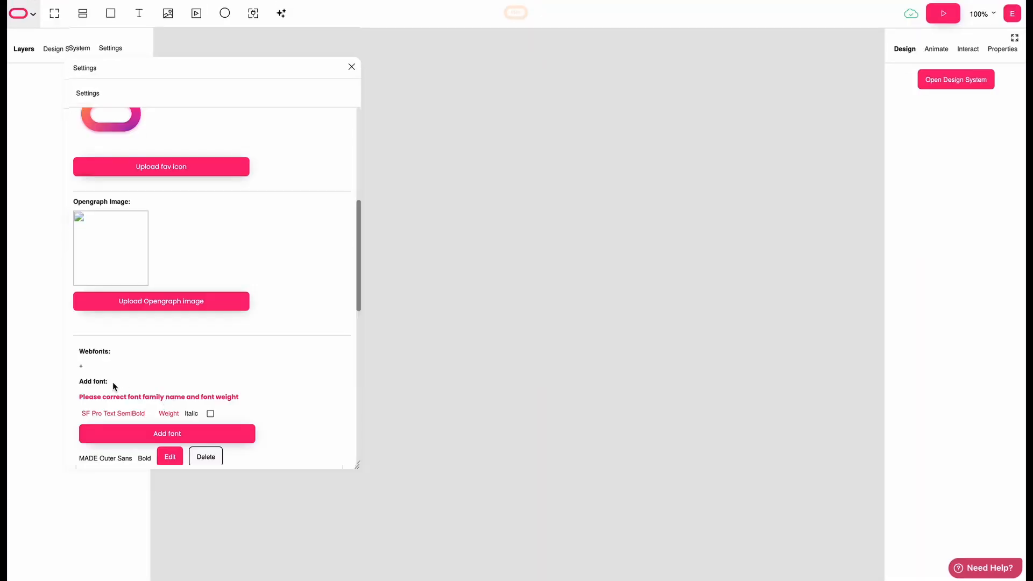
Correct the uploaded font's family name to SF Pro Text, set its weight to Semi Bold and add it
scroll(113, 383, "down", 2)
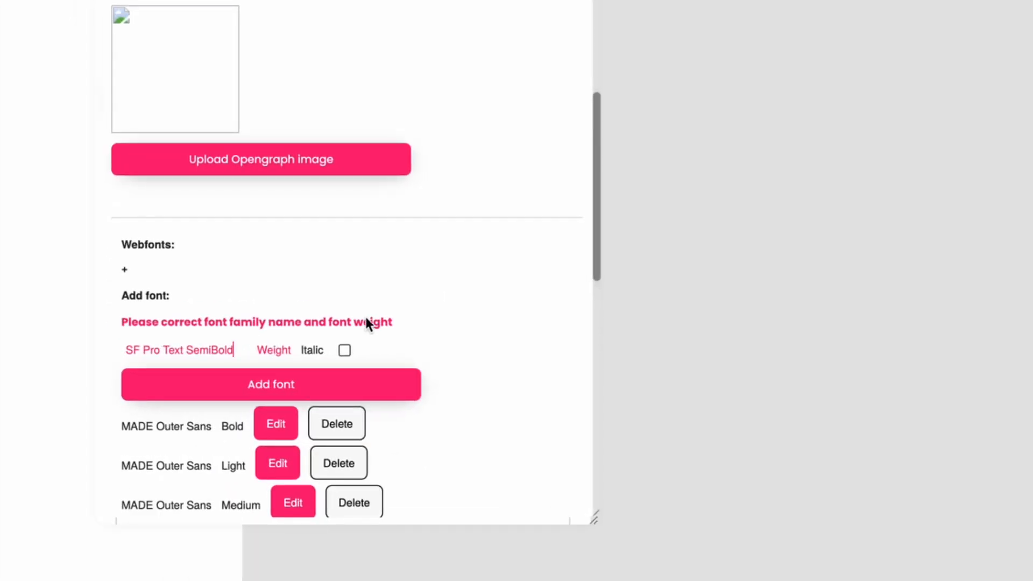
double_click(202, 349)
key("BackSpace")
left_click(283, 354)
scroll(296, 419, "down", 1)
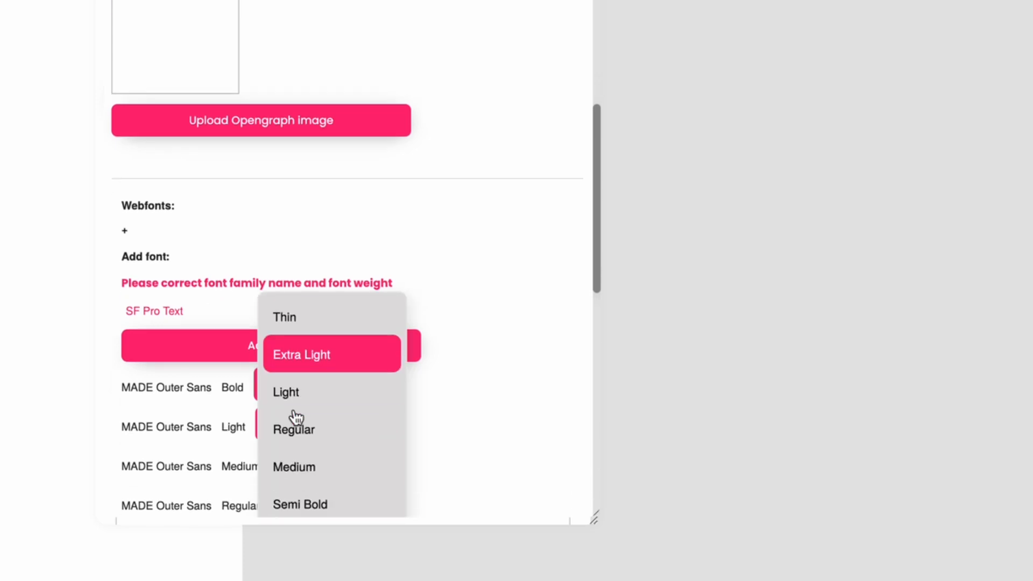
left_click(297, 499)
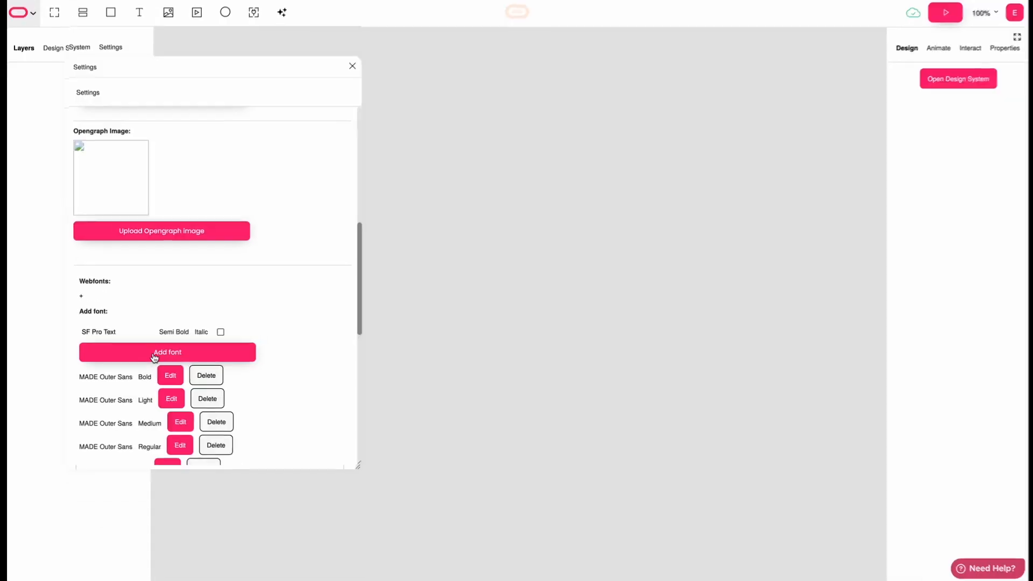
left_click(246, 329)
Place a test text "fdgfh" on the canvas and try the uploaded fonts on it, starting with SF Pro Text
left_click(139, 15)
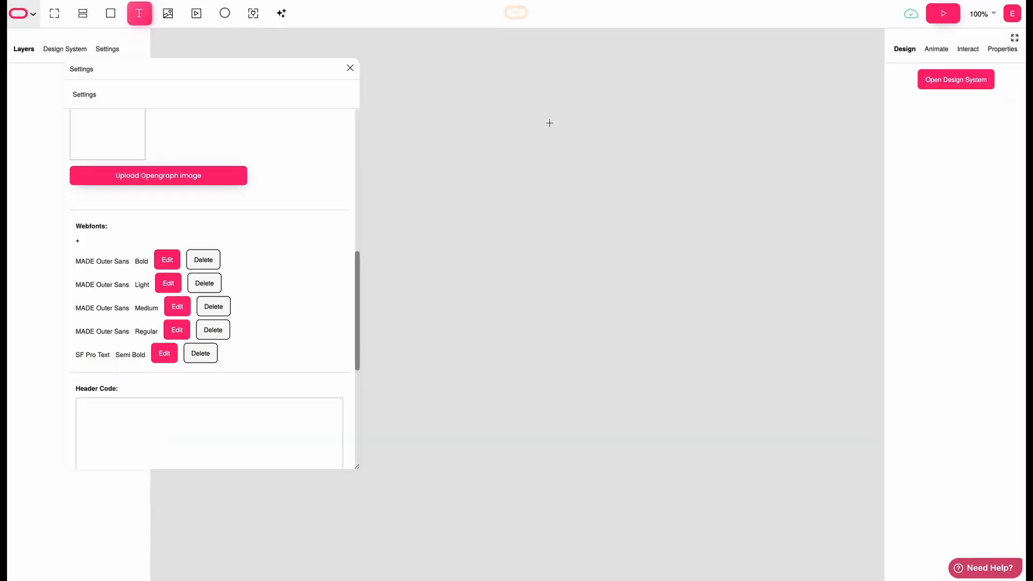
left_click(449, 139)
type("fdgfh")
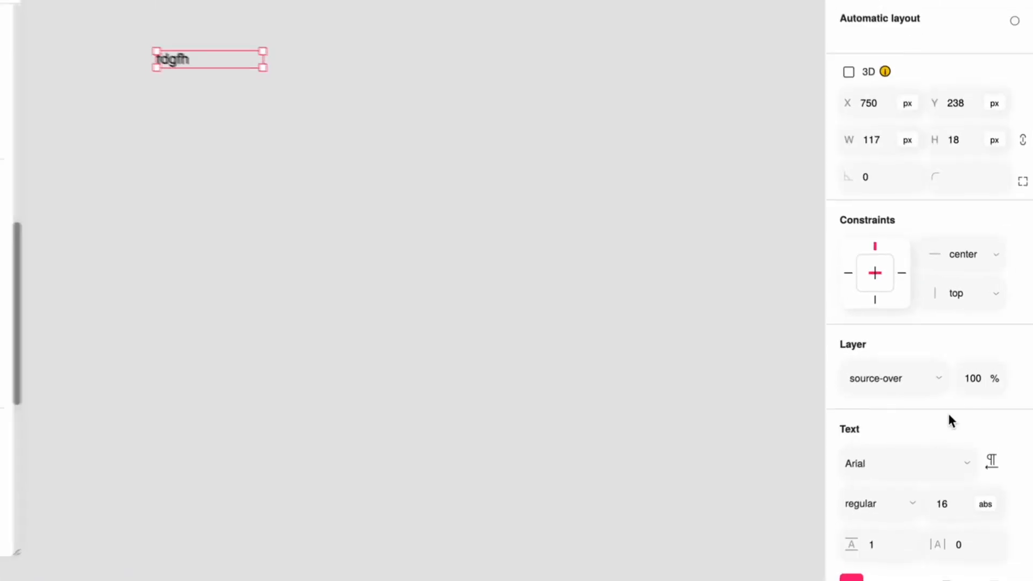
left_click(963, 431)
left_click(906, 549)
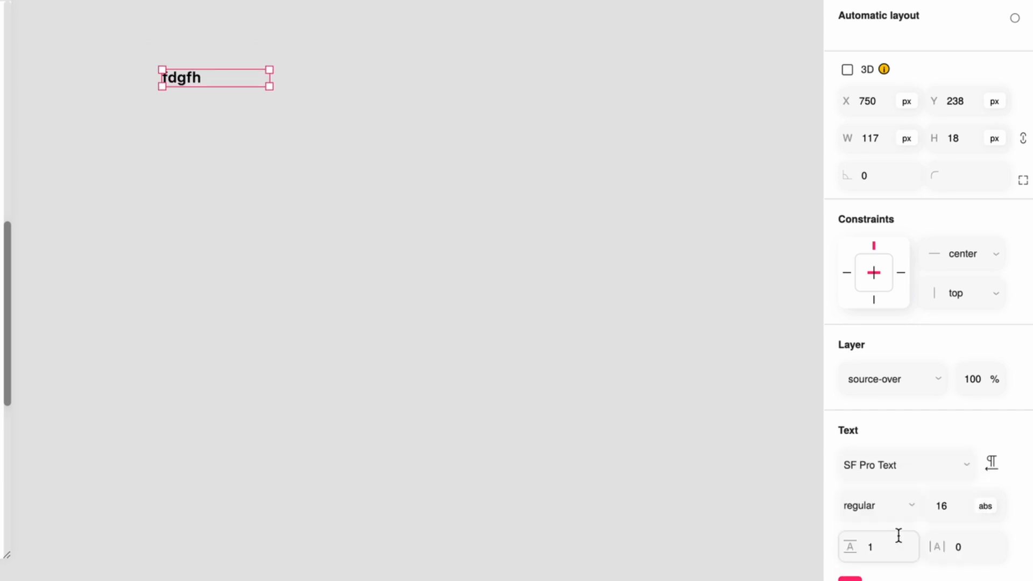
left_click(896, 472)
left_click(909, 519)
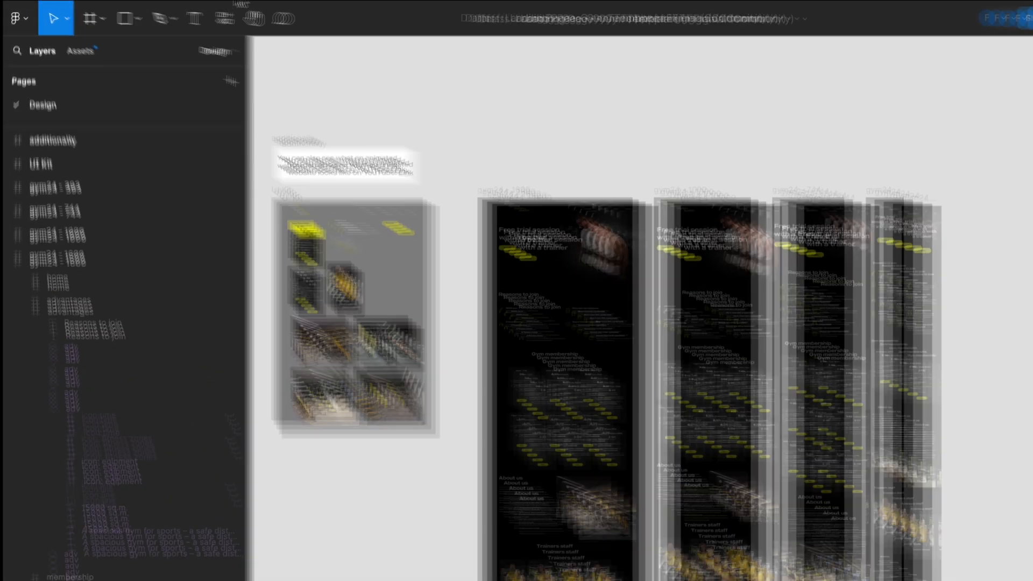
Switch to Figma, search the plugins for "flowmo" and open Figma To Flowmo
left_click(185, 10)
left_click(202, 41)
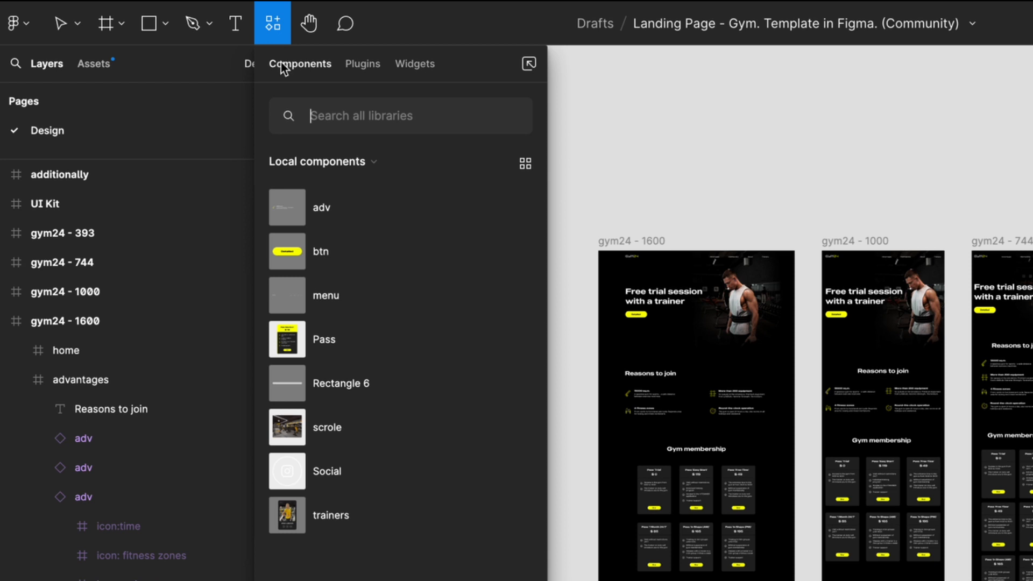
left_click(363, 65)
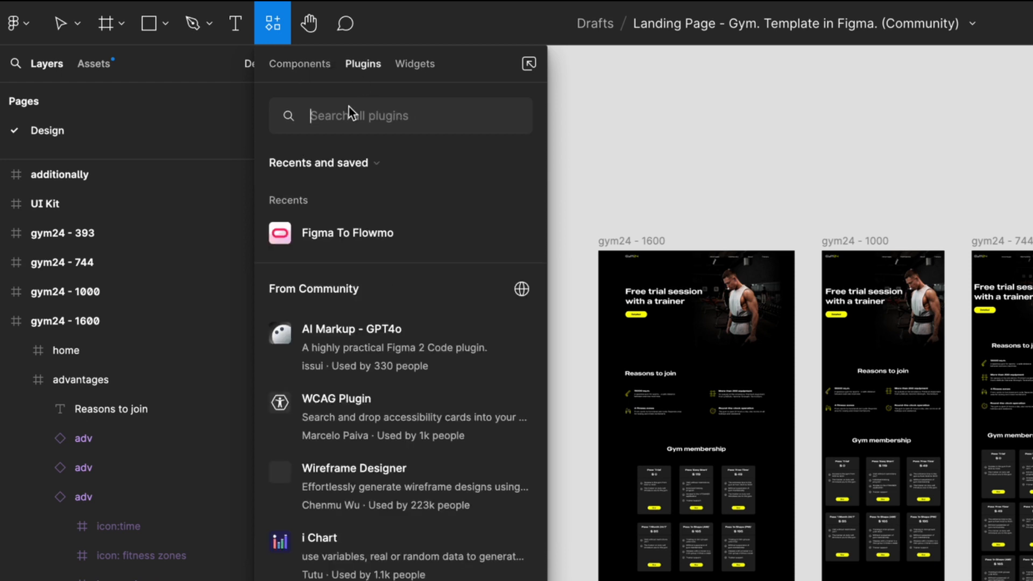
type("flowmo")
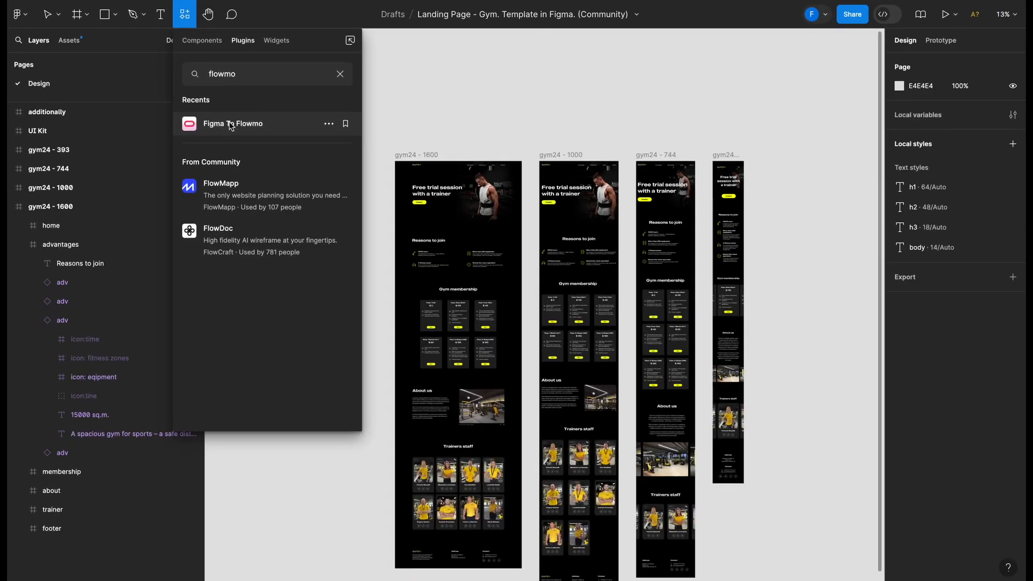
left_click(345, 191)
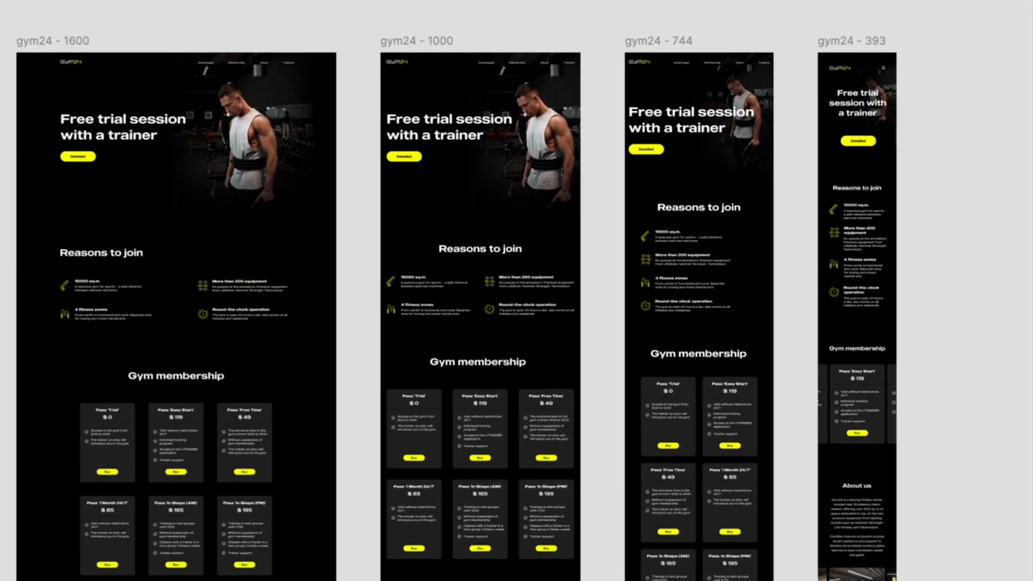
Delete the empty vector shape below the Detailed button in the gym24 - 393 frame
left_click(622, 558)
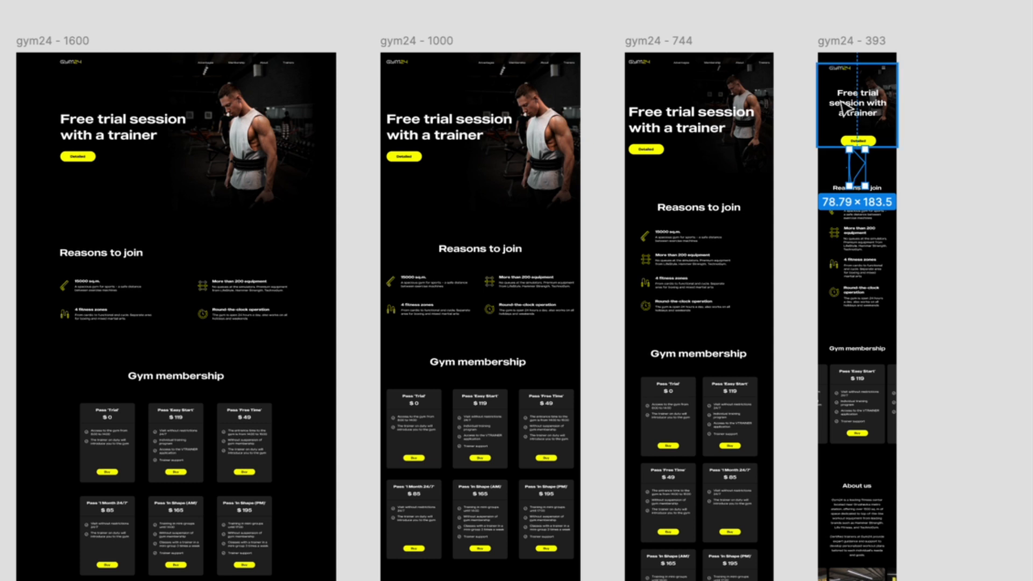
scroll(889, 174, "up", 5)
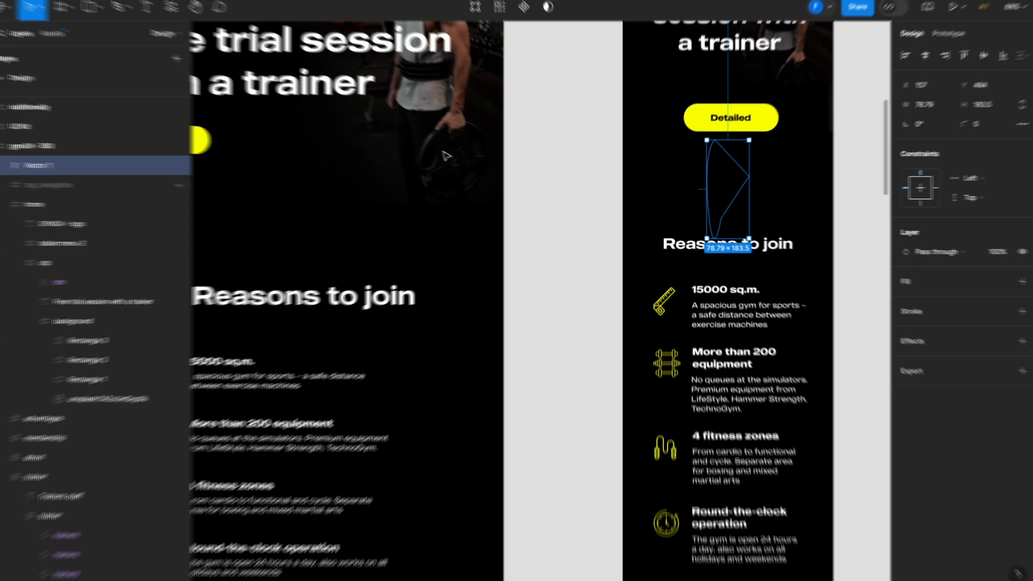
key("Delete")
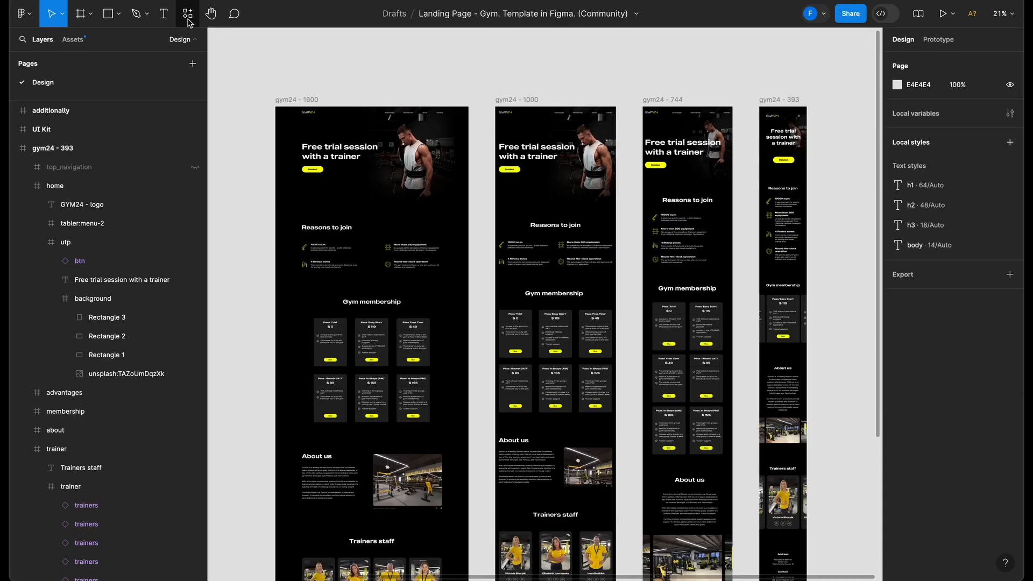
Run the Figma To Flowmo plugin from the recently used plugins
left_click(187, 14)
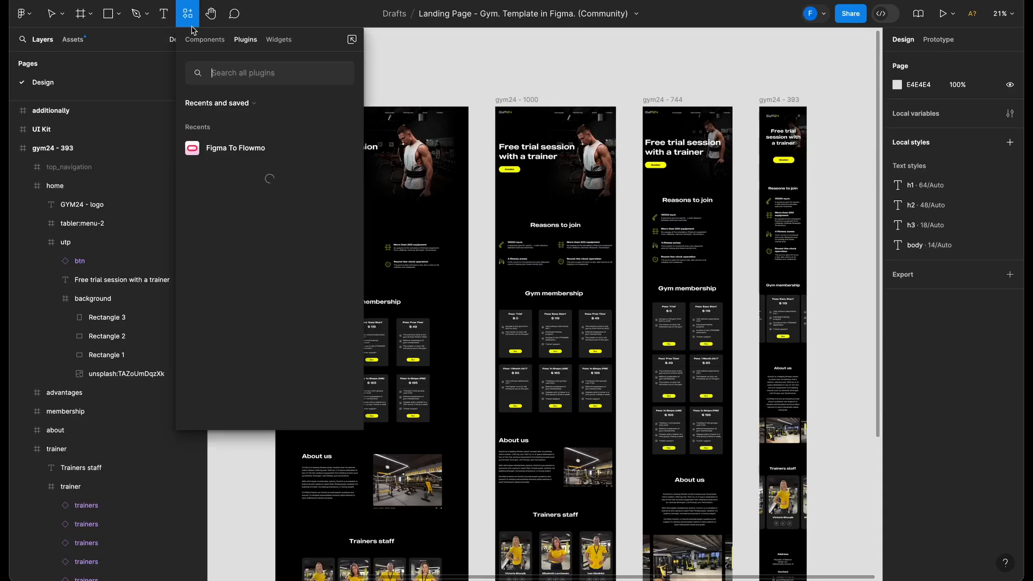
left_click(226, 145)
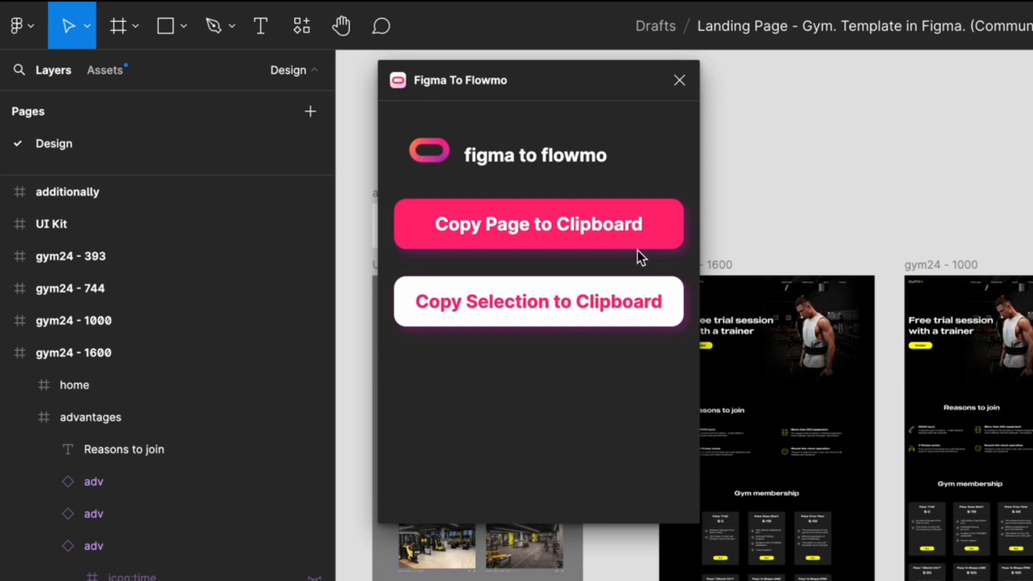
scroll(866, 315, "left", 2)
scroll(866, 315, "down", 5)
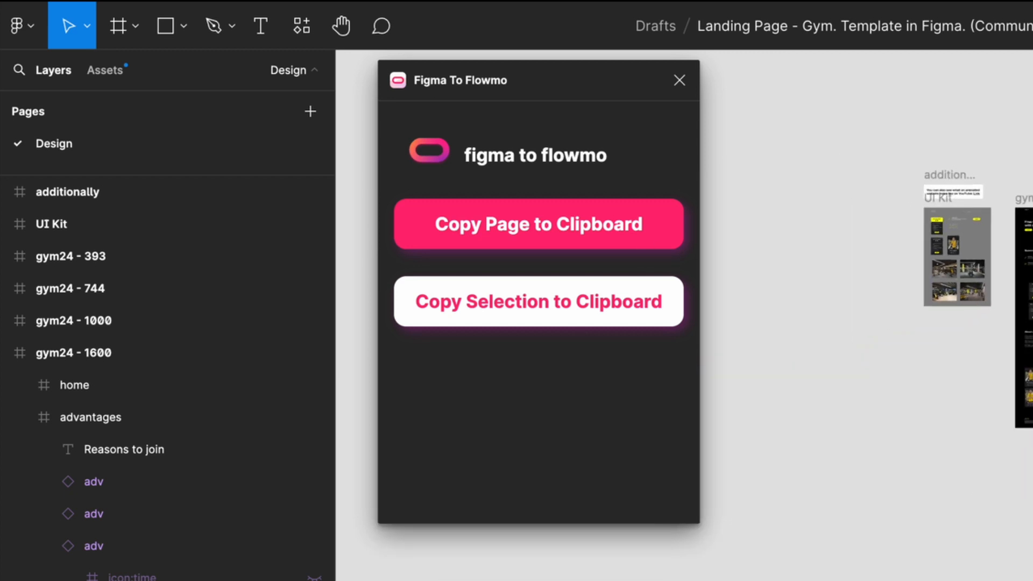
left_click_drag(816, 60, 444, 408)
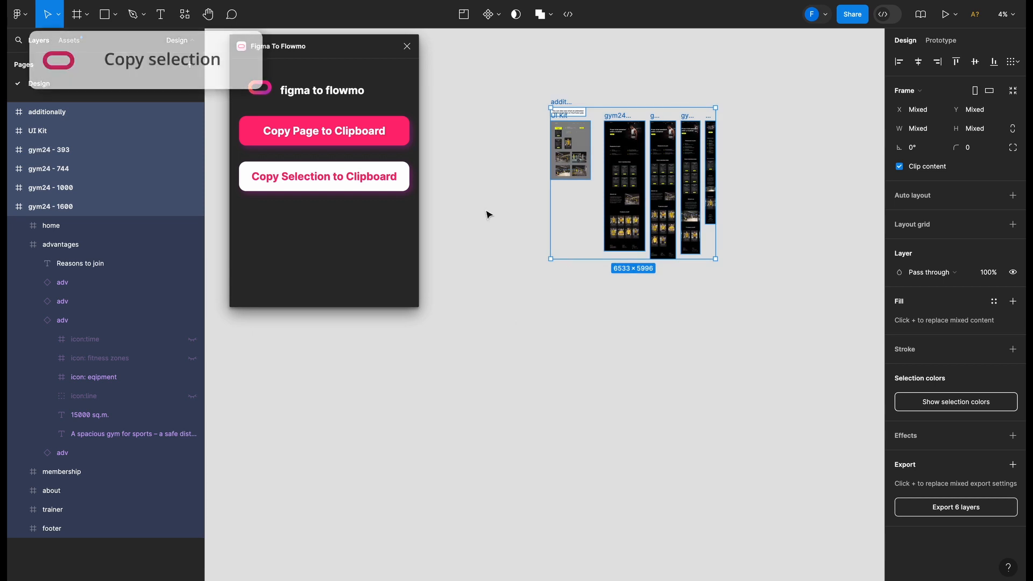
scroll(486, 212, "up", 1)
scroll(487, 212, "right", 1)
scroll(461, 174, "up", 5)
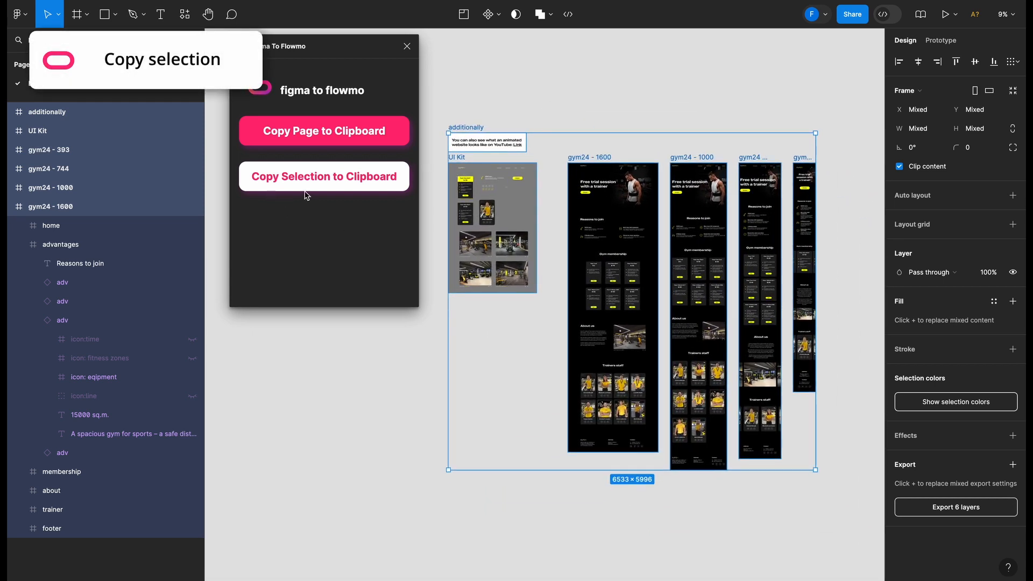
left_click(672, 85)
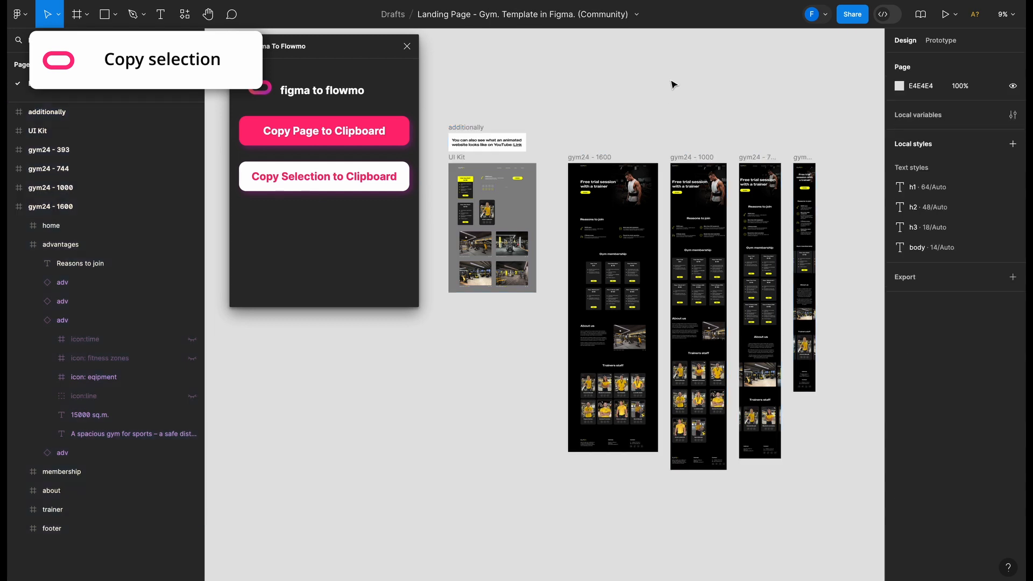
Select only the gym24 - 393 frame and copy the selection to the clipboard with the Figma To Flowmo plugin
left_click(802, 160)
scroll(802, 161, "down", 1)
scroll(802, 161, "right", 1)
scroll(802, 161, "up", 3)
scroll(699, 162, "up", 1)
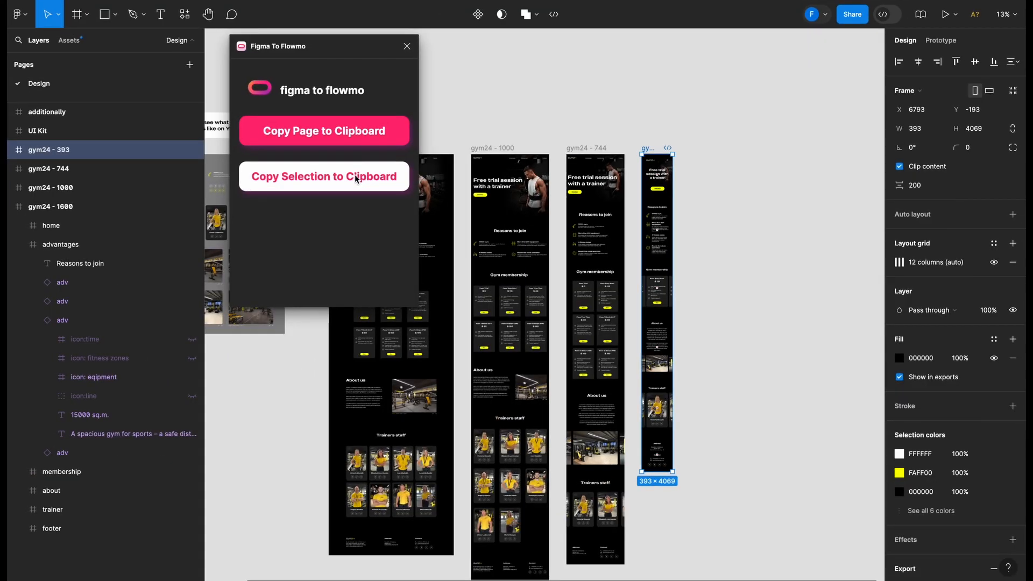
left_click(355, 177)
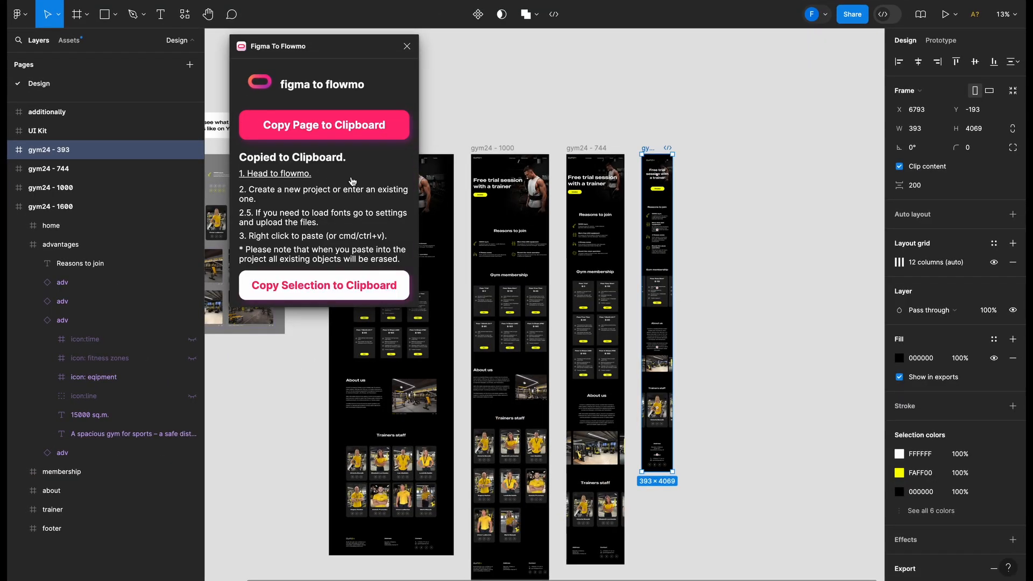
Switch to Flowmo, paste the copied Figma design onto the empty canvas and bring the gym24 - 393 frame into view
key("ctrl+Right")
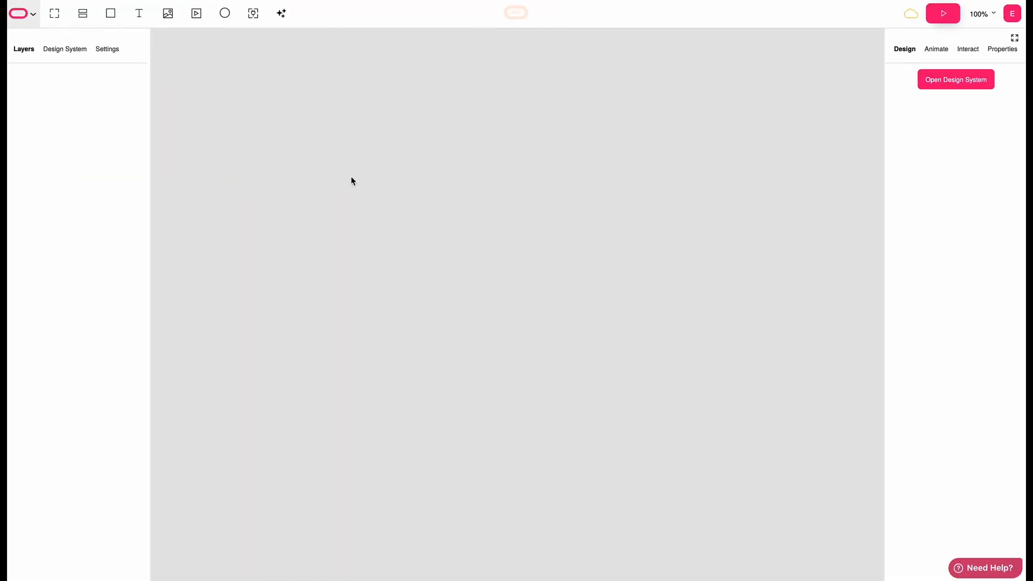
right_click(468, 115)
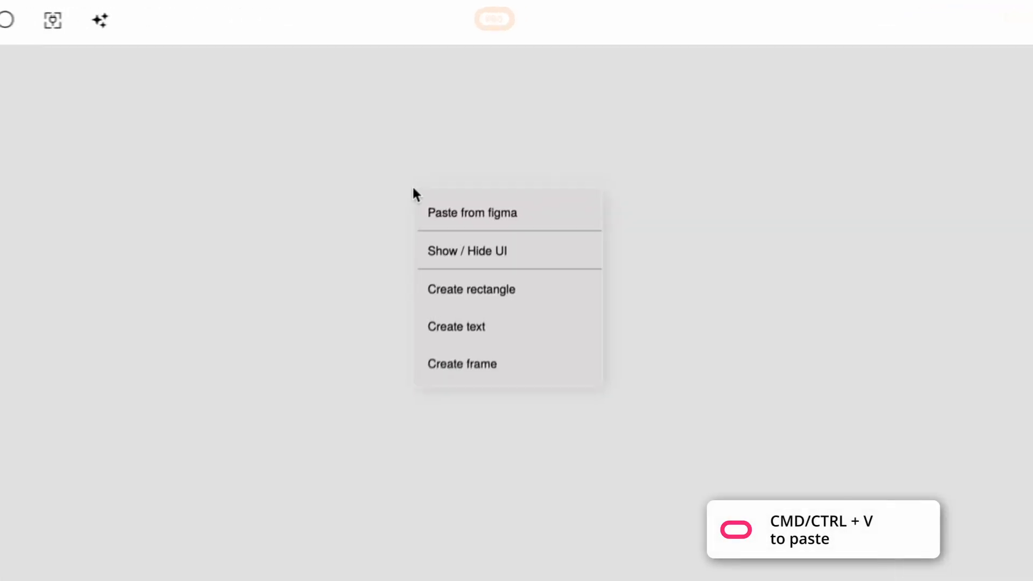
left_click(459, 218)
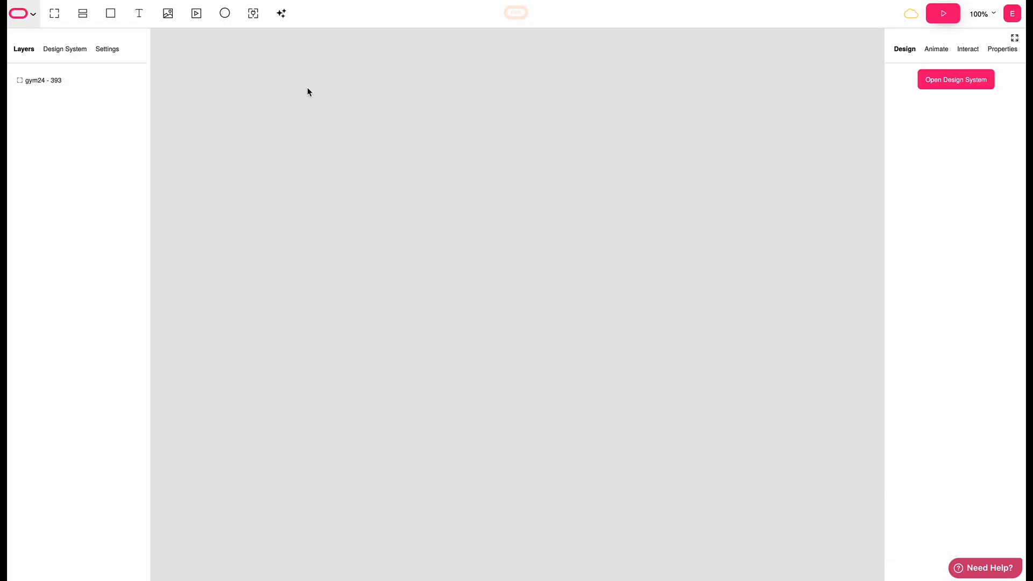
double_click(21, 81)
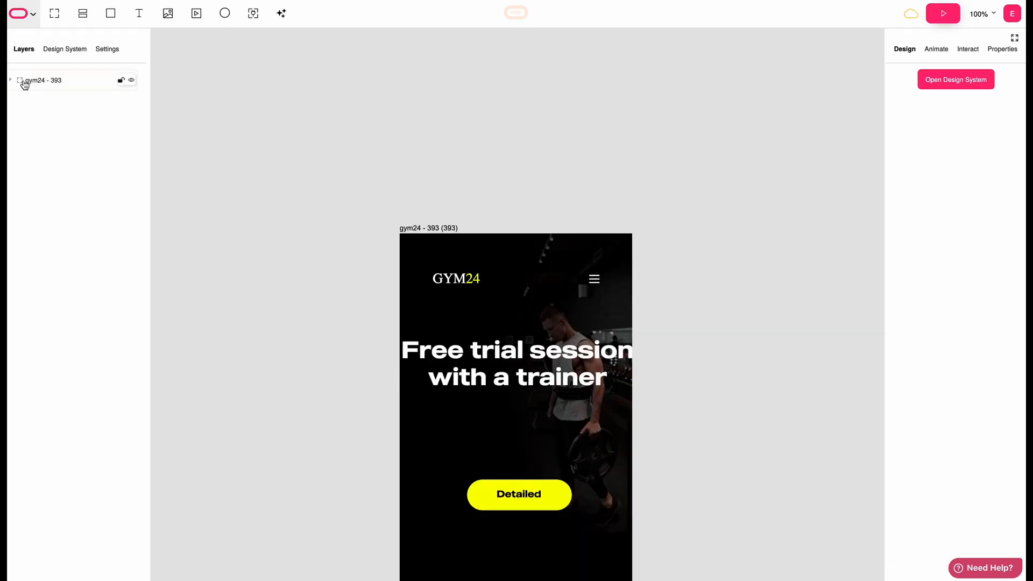
scroll(383, 170, "down", 1)
scroll(382, 170, "down", 5)
scroll(303, 219, "down", 3)
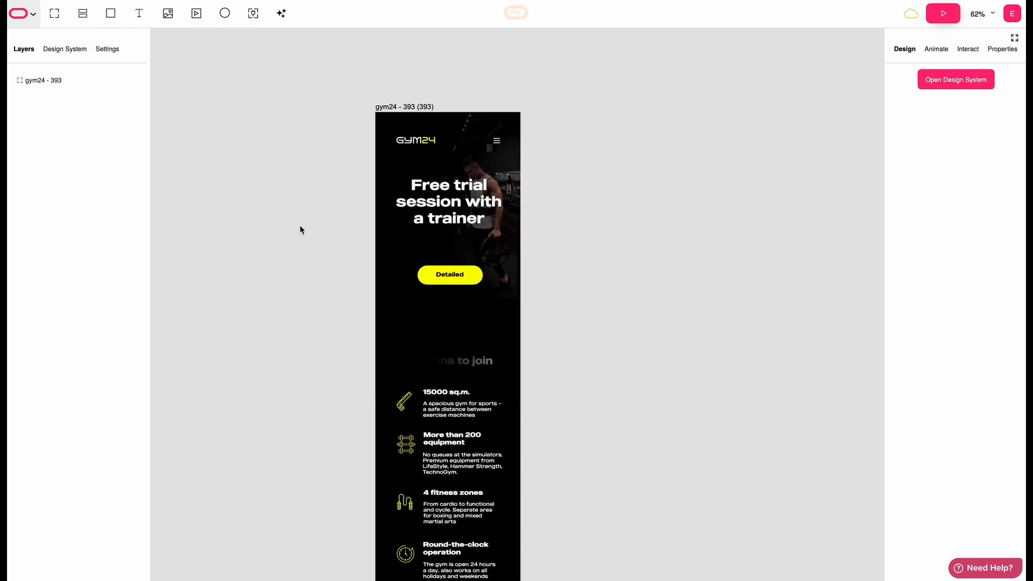
Select all six Pass cards in the membership section of the gym24 - 393 frame and remove their stroke
scroll(300, 225, "down", 10)
scroll(300, 228, "down", 12)
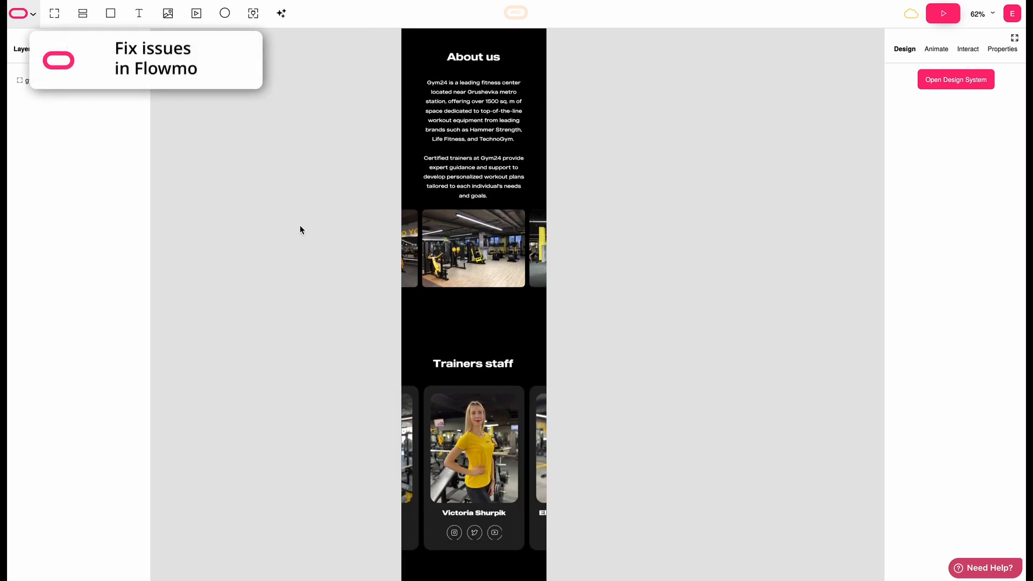
scroll(299, 225, "up", 12)
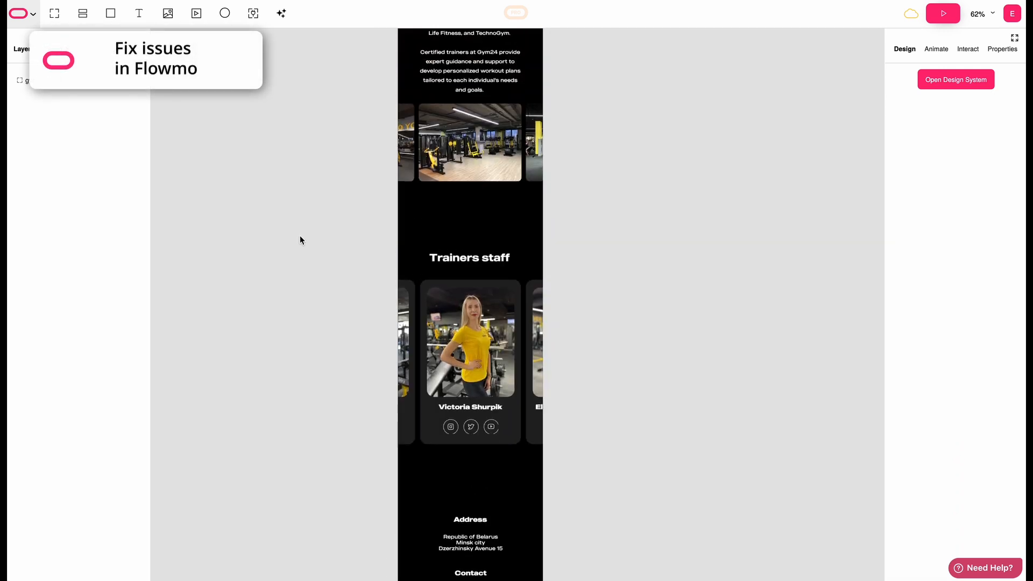
left_click(422, 167)
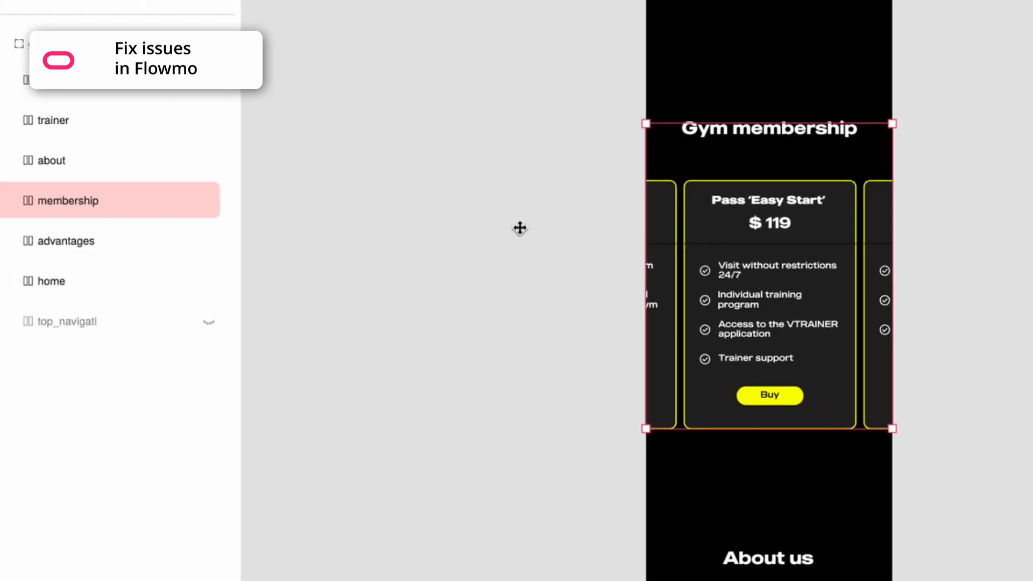
left_click(12, 201)
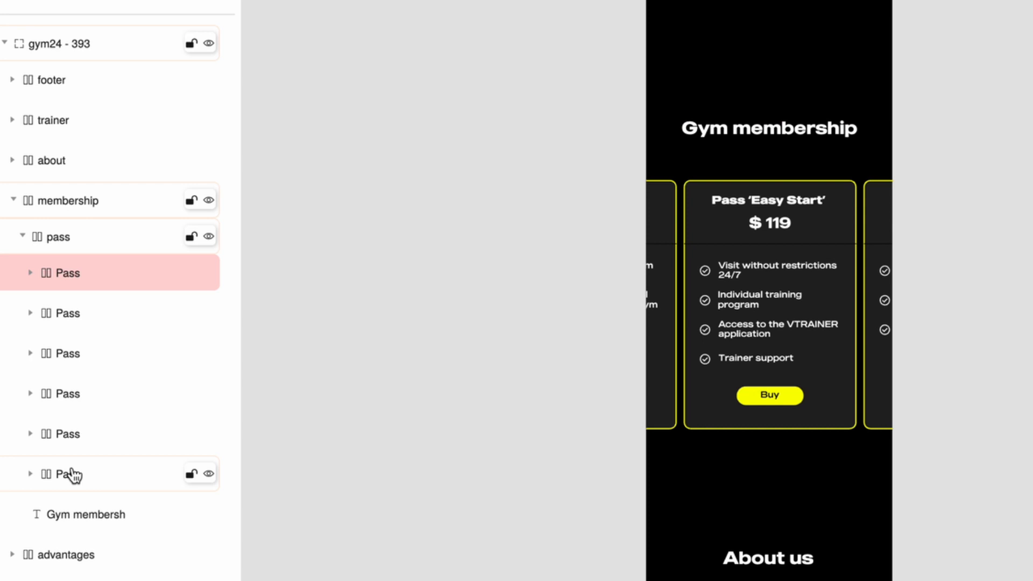
left_click(70, 474, "shift")
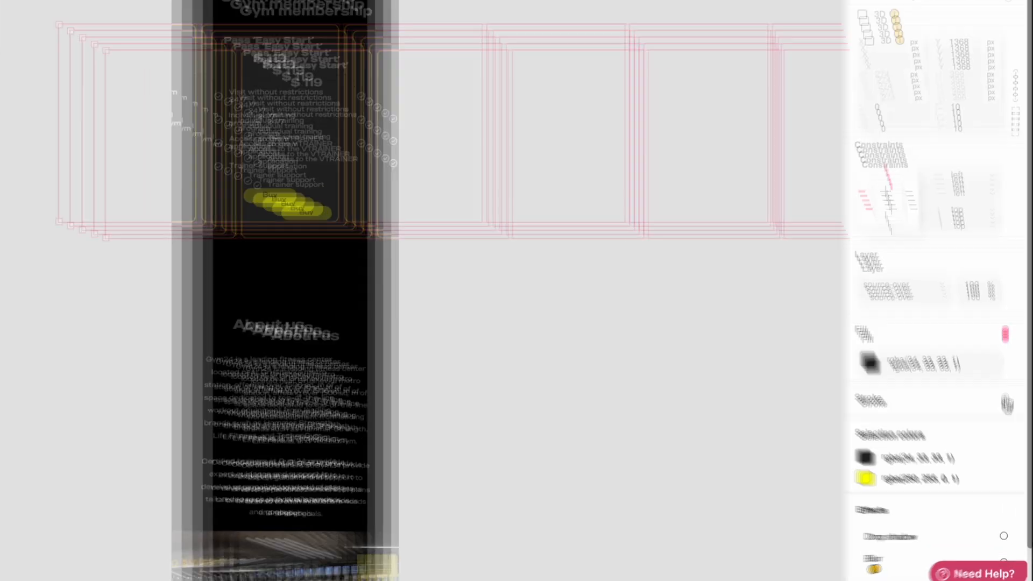
left_click(1006, 437)
left_click(1004, 358)
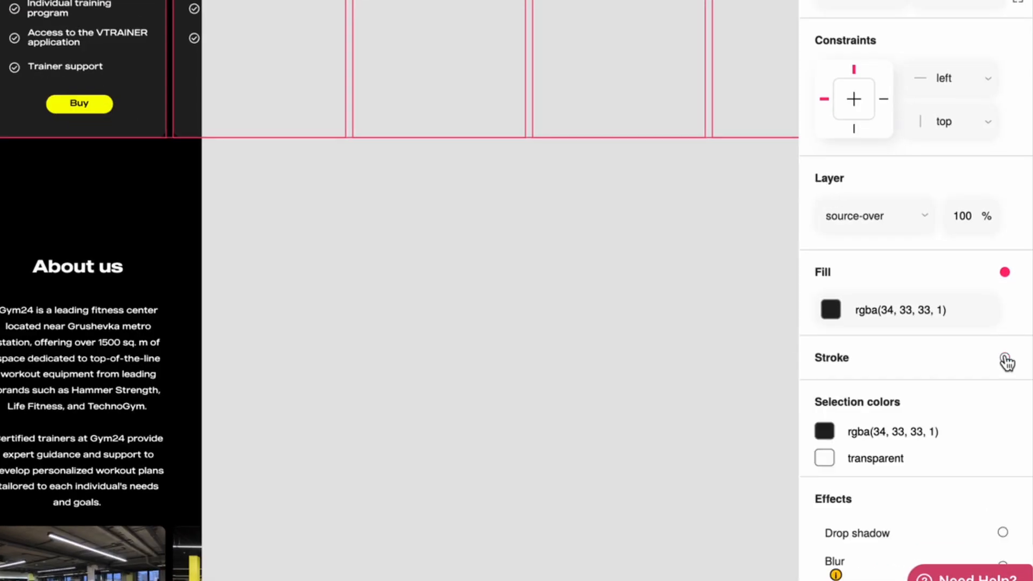
left_click(478, 243)
Compare the home section and the Reasons to join heading in Flowmo with the original gym24 - 393 frame in Figma
scroll(334, 87, "up", 1)
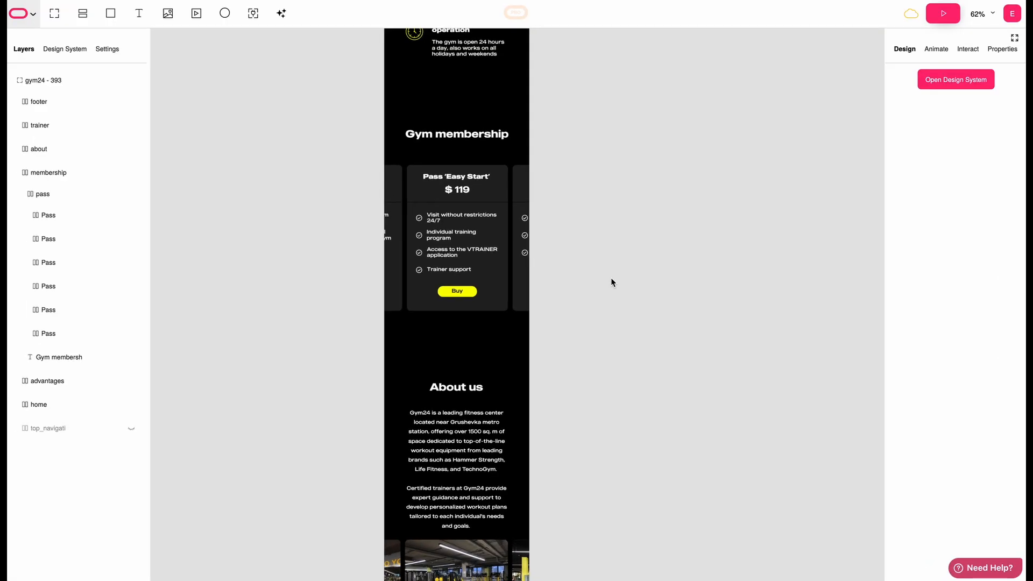
scroll(611, 278, "up", 10)
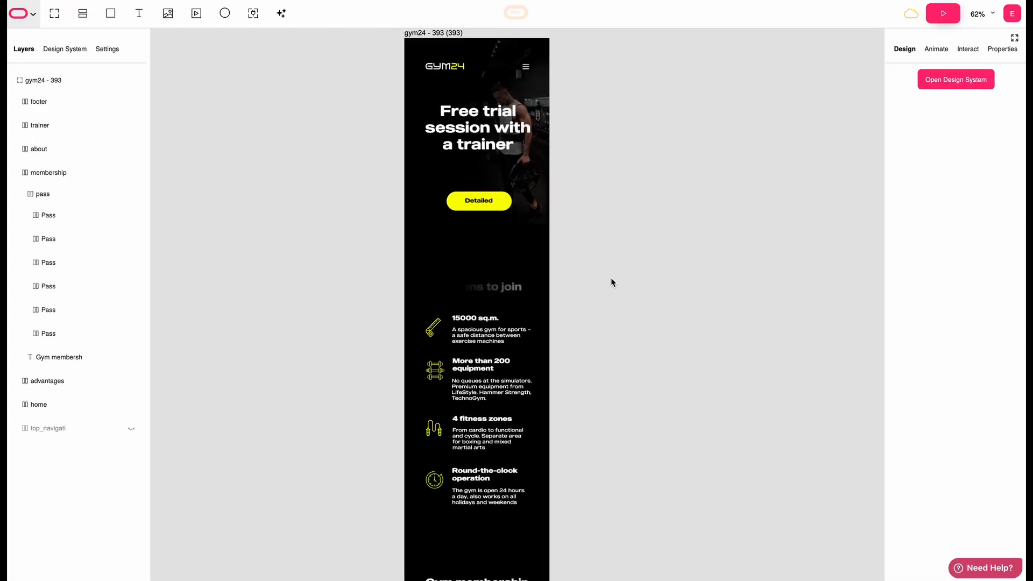
left_click(495, 233)
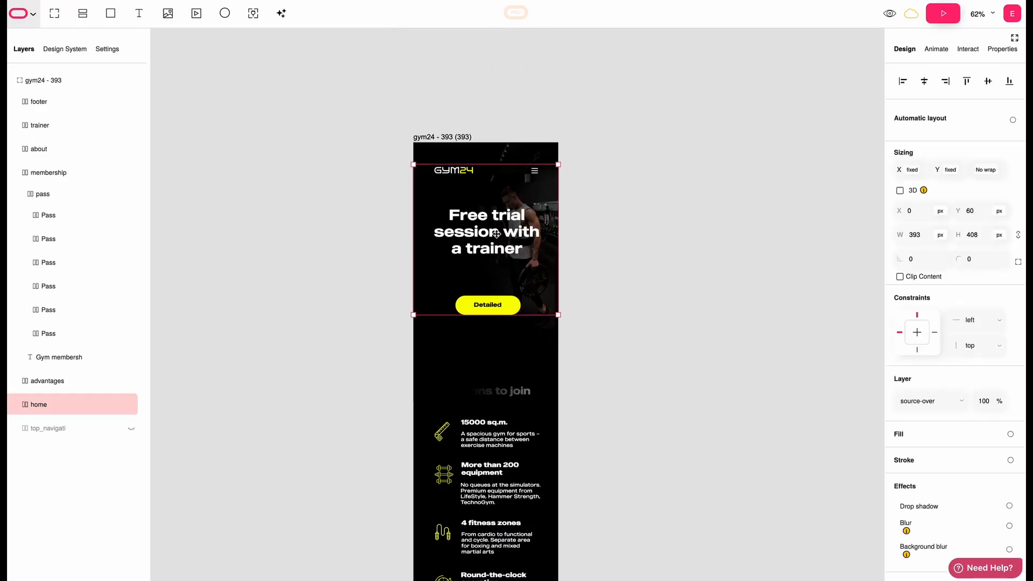
key("Escape")
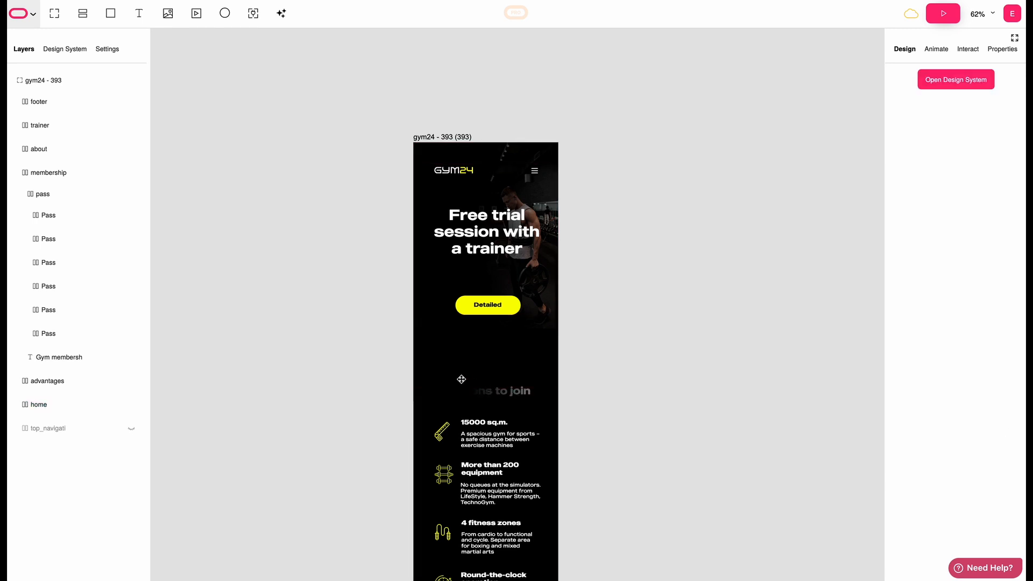
key("ctrl+Left")
scroll(713, 223, "up", 20)
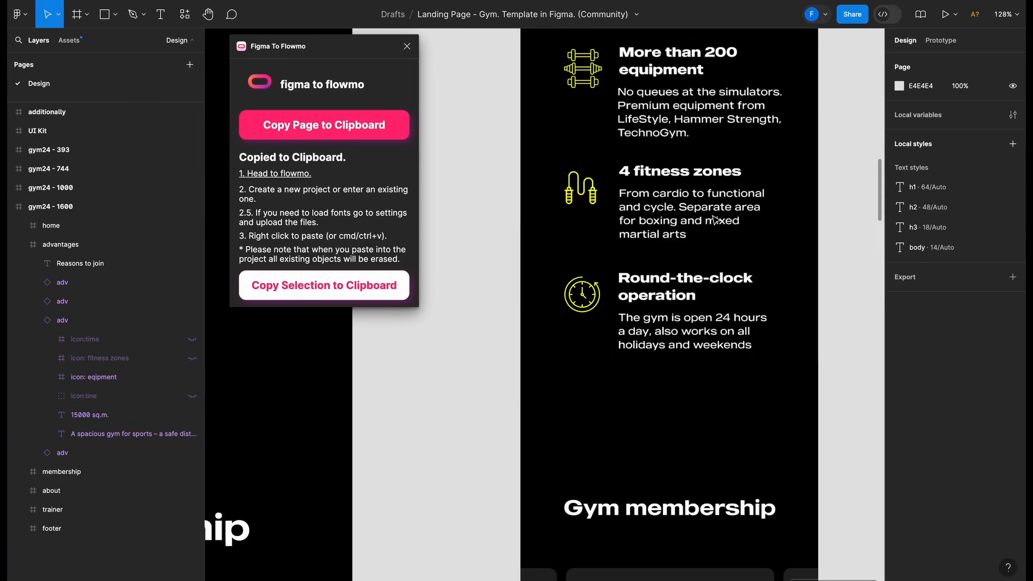
scroll(715, 220, "down", 8)
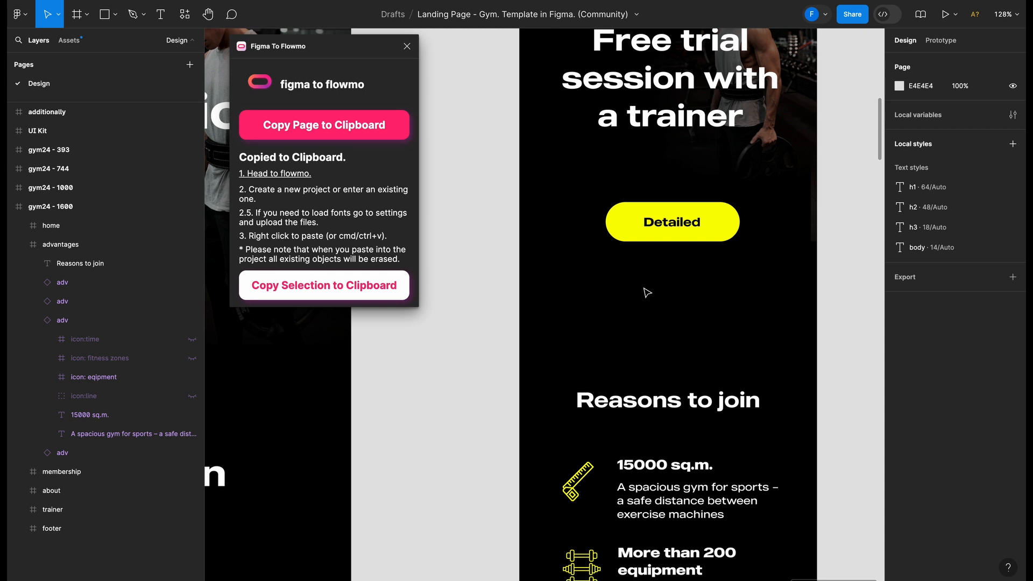
Switch back to Flowmo and move Rectangle 1 of the home background up to about X 197, Y 91, clear of the Reasons to join heading
key("ctrl+Right")
left_click(27, 442)
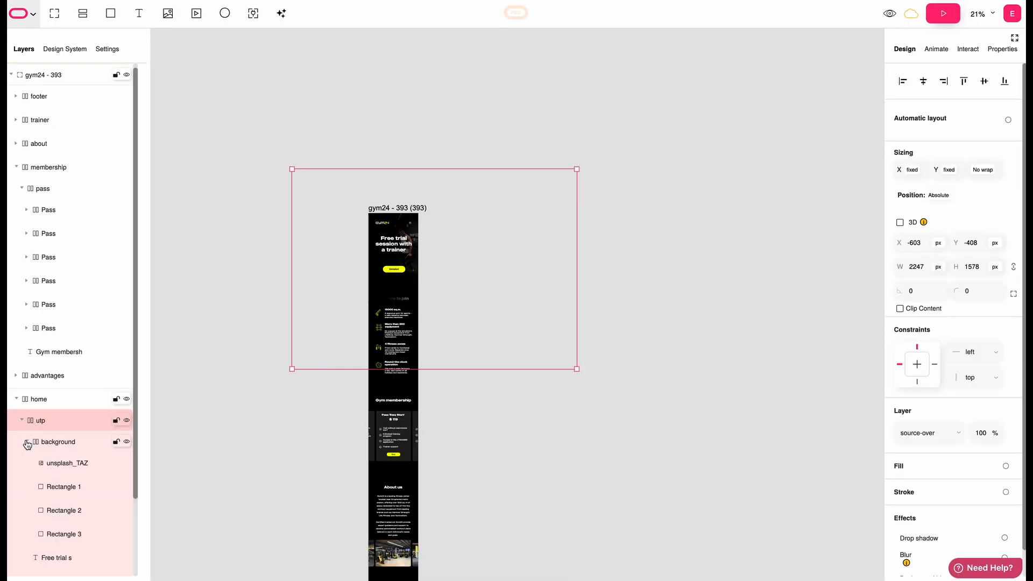
left_click(62, 462)
scroll(62, 466, "down", 2)
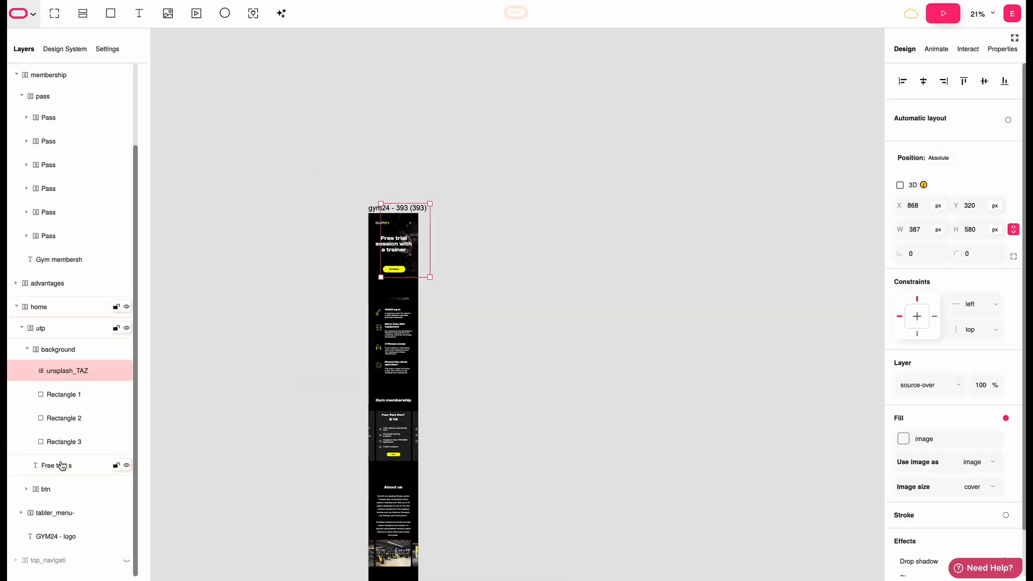
left_click(60, 394)
scroll(327, 227, "up", 5)
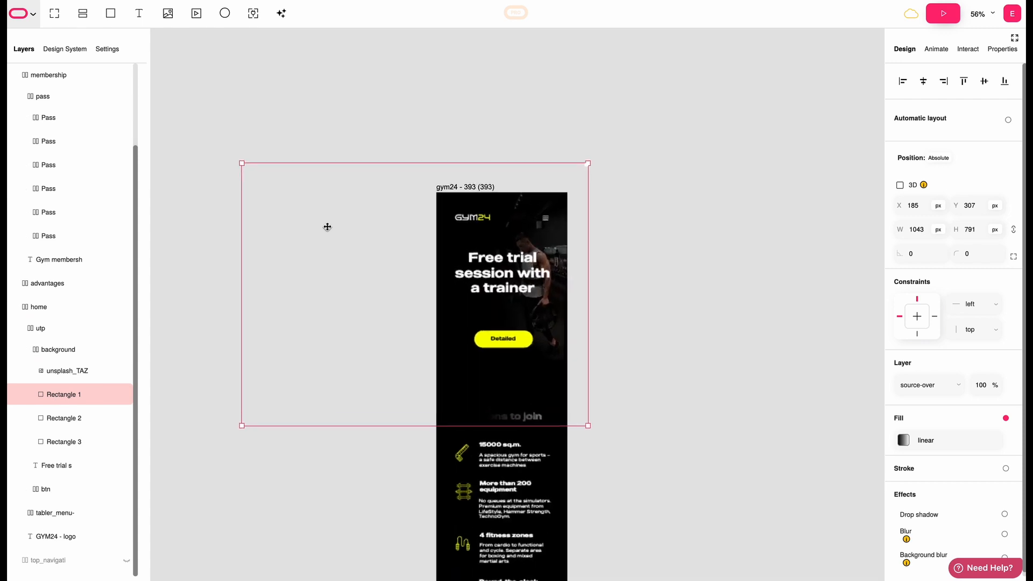
left_click_drag(414, 336, 414, 330)
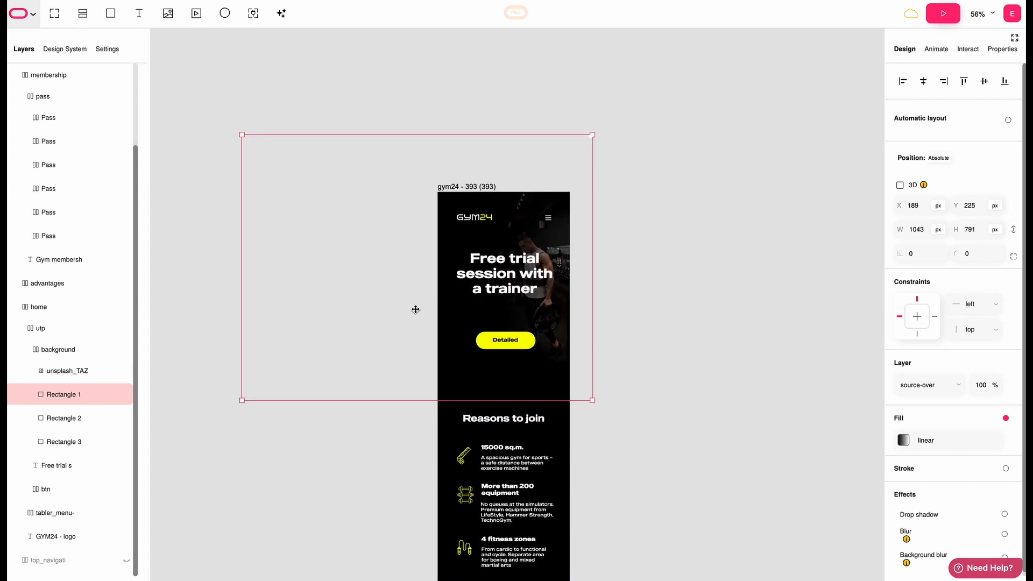
left_click_drag(415, 310, 418, 264)
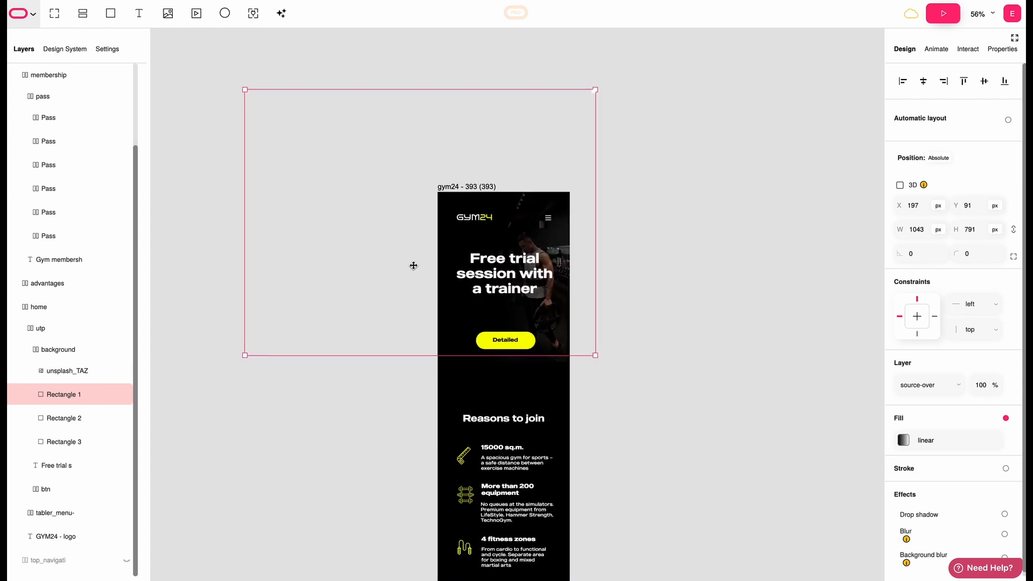
left_click(708, 173)
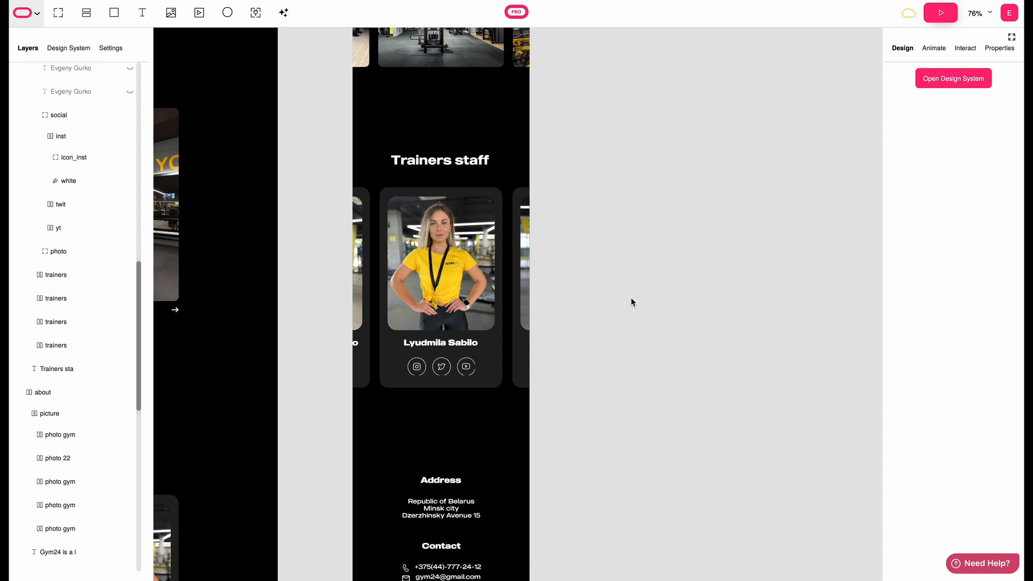
Turn off content clipping on the social icons frame of the central trainer card in the mobile layout
scroll(437, 419, "up", 5)
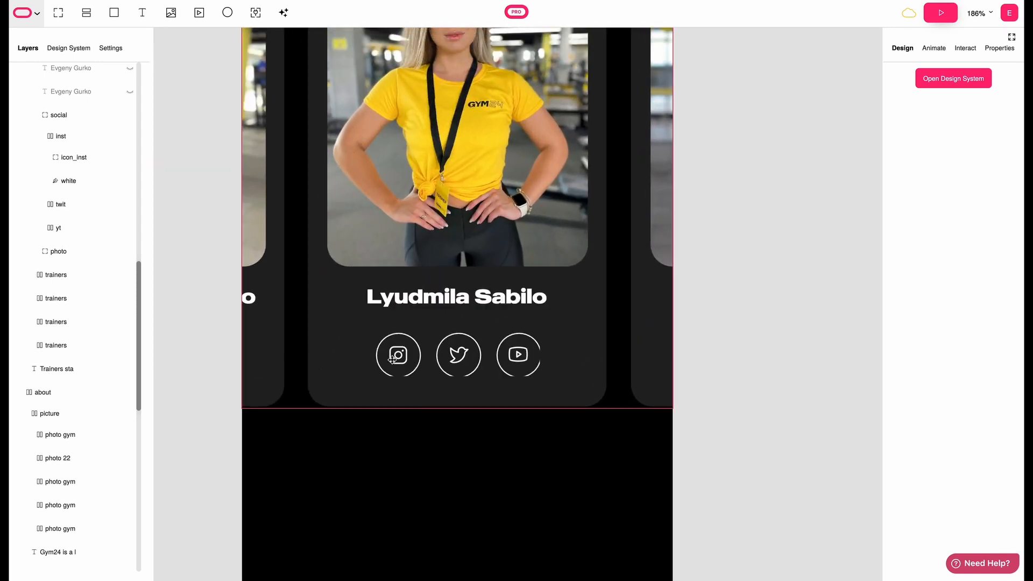
left_click(488, 364)
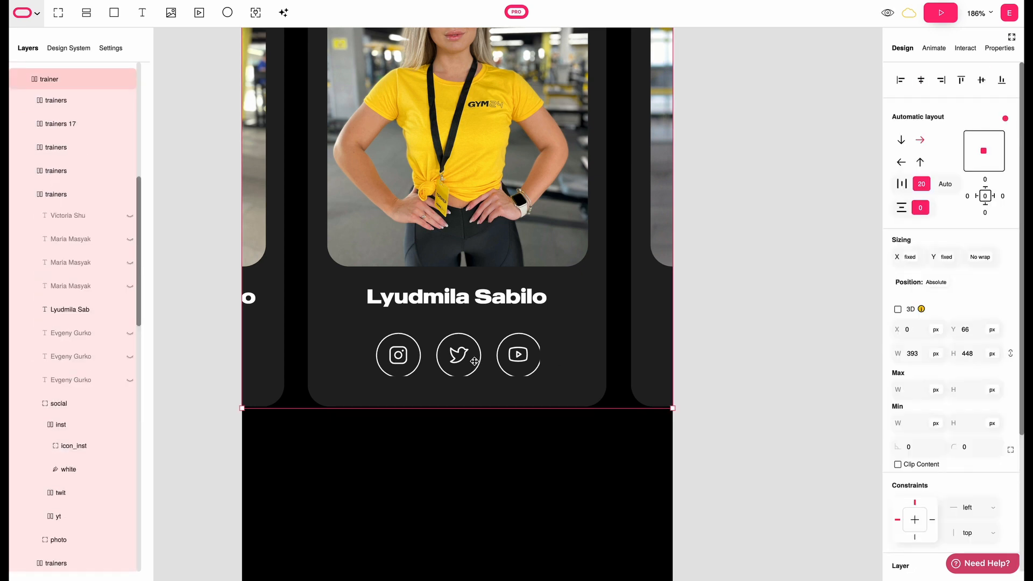
left_click(474, 361)
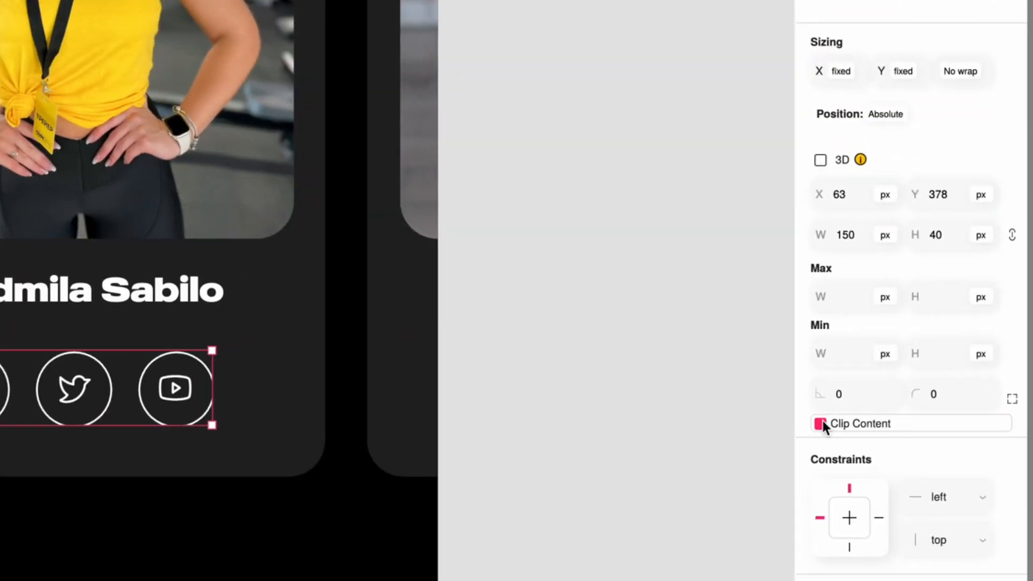
left_click(821, 424)
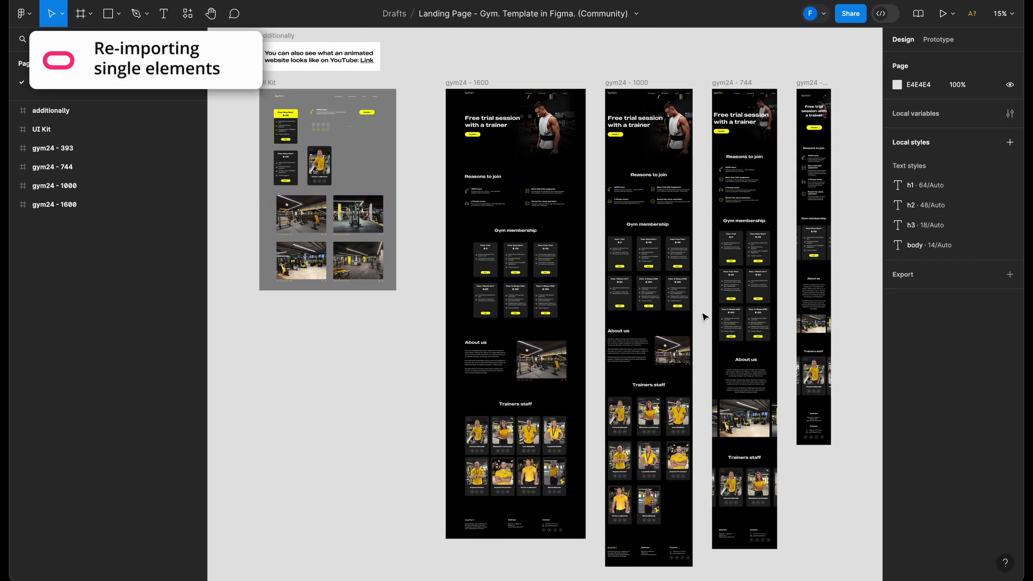
Switch to Figma and copy the yt social icon of the central trainer card in the gym24 - 393 frame as SVG
scroll(703, 316, "right", 5)
scroll(704, 316, "down", 3)
scroll(586, 315, "up", 15)
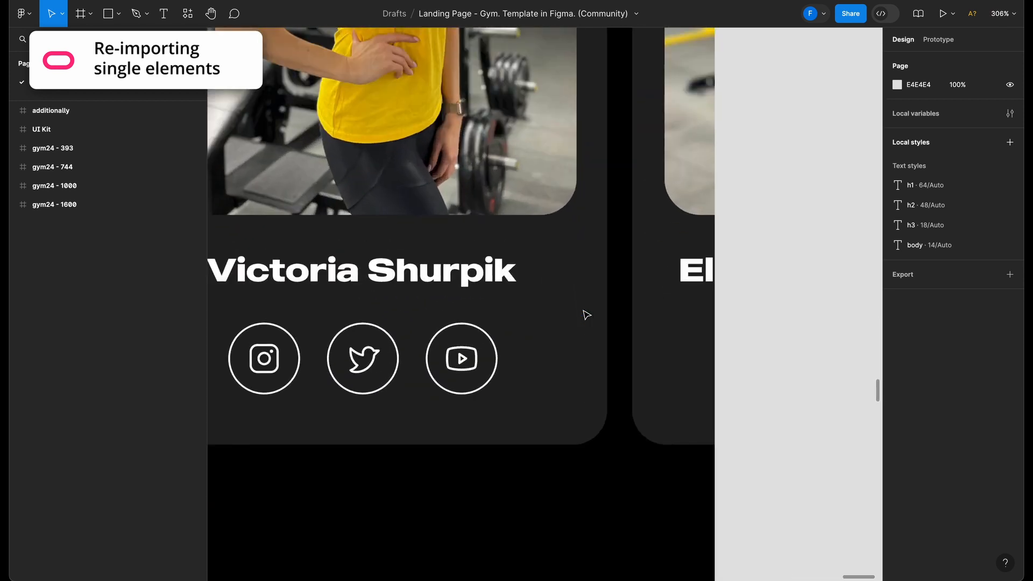
scroll(586, 314, "left", 3)
scroll(587, 315, "up", 1)
left_click(534, 379)
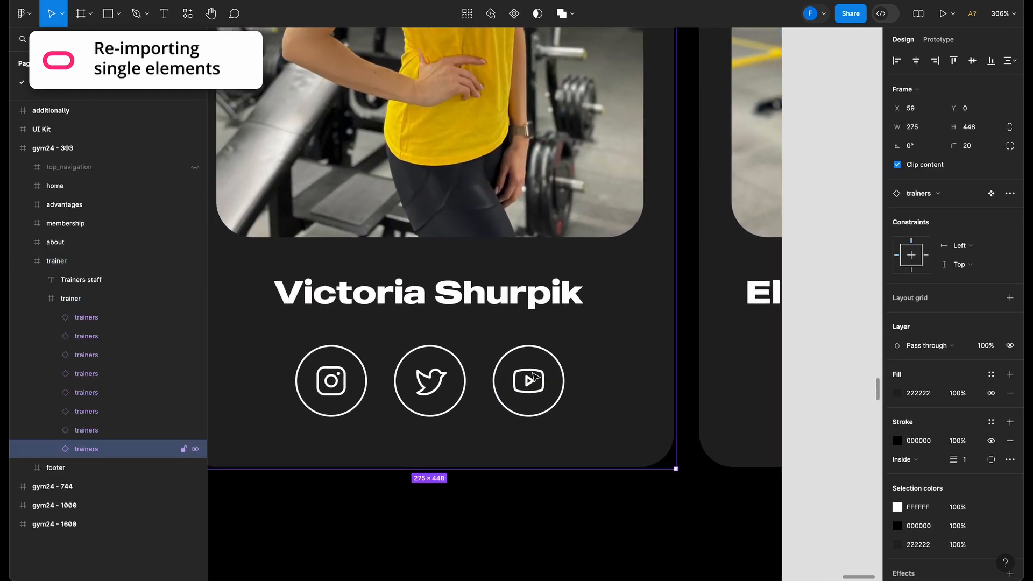
double_click(535, 378)
double_click(535, 377)
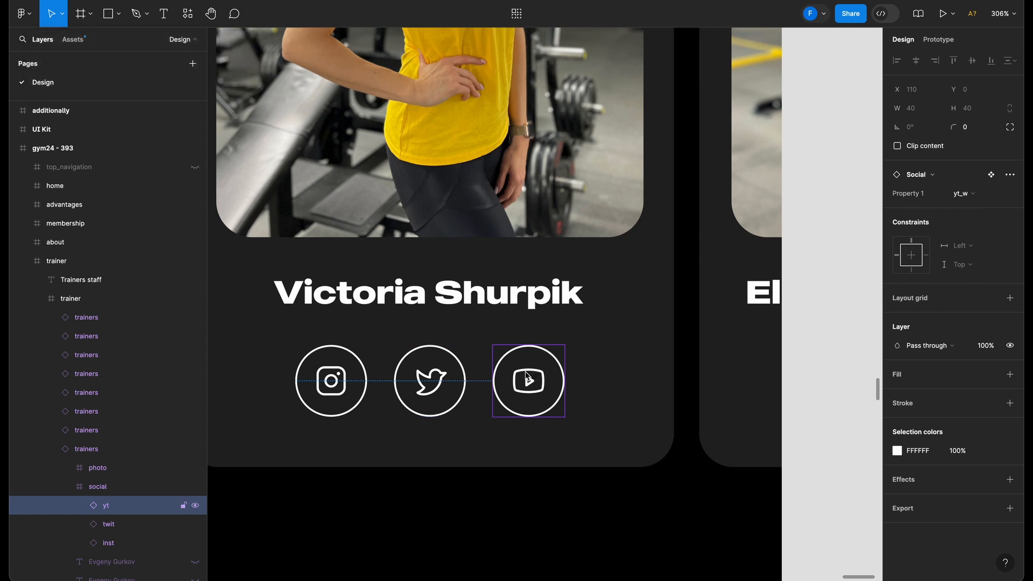
right_click(525, 376)
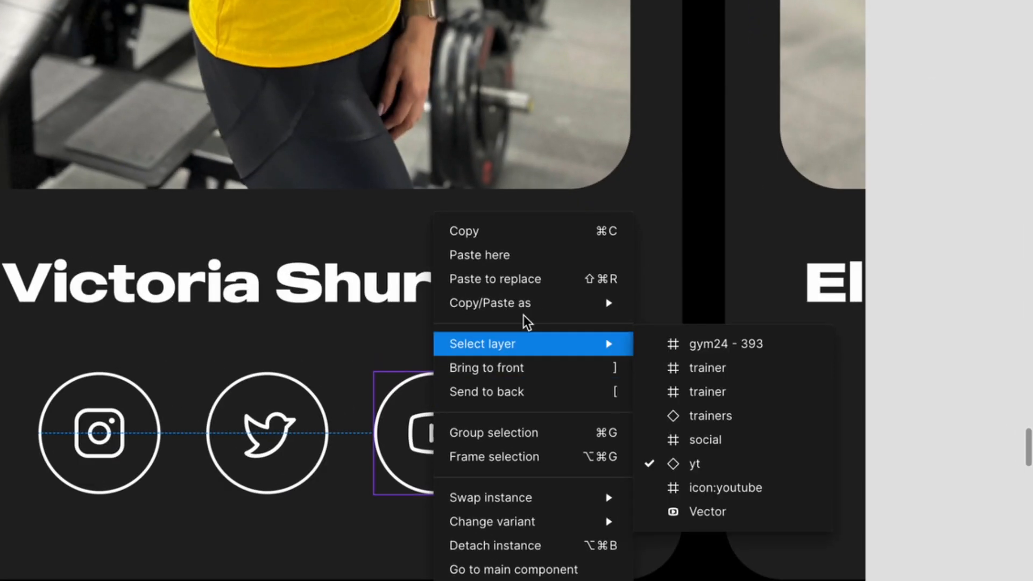
mouse_move(573, 308)
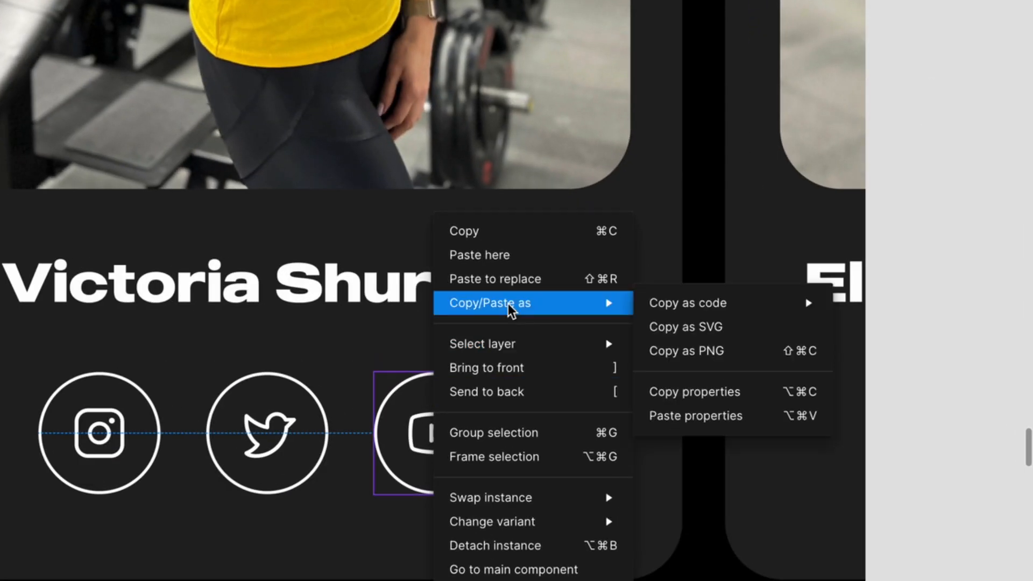
left_click(685, 326)
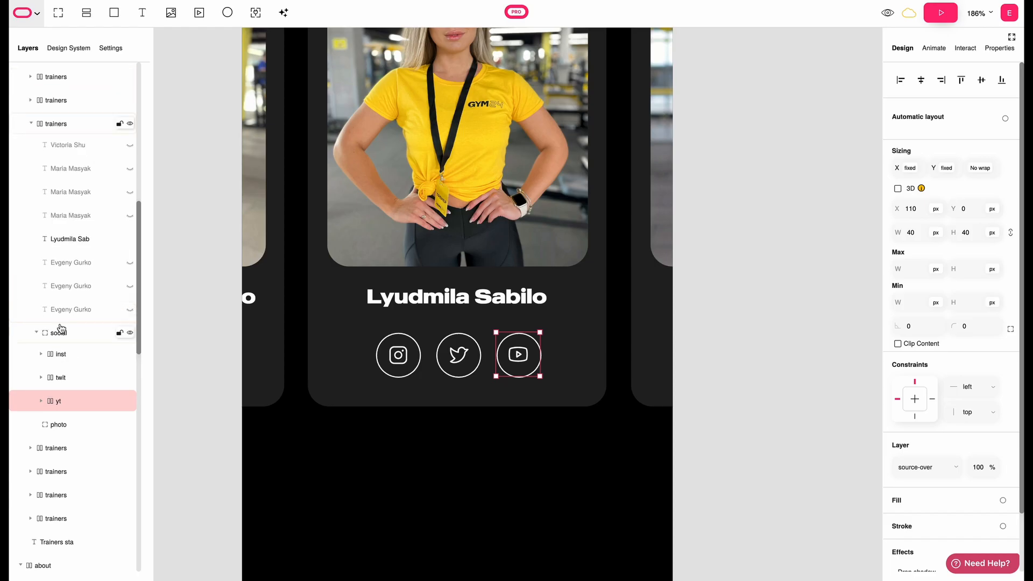
Switch to Flowmo, paste the SVG icon into the trainer card's social frame and delete the old yt icon
left_click(58, 333)
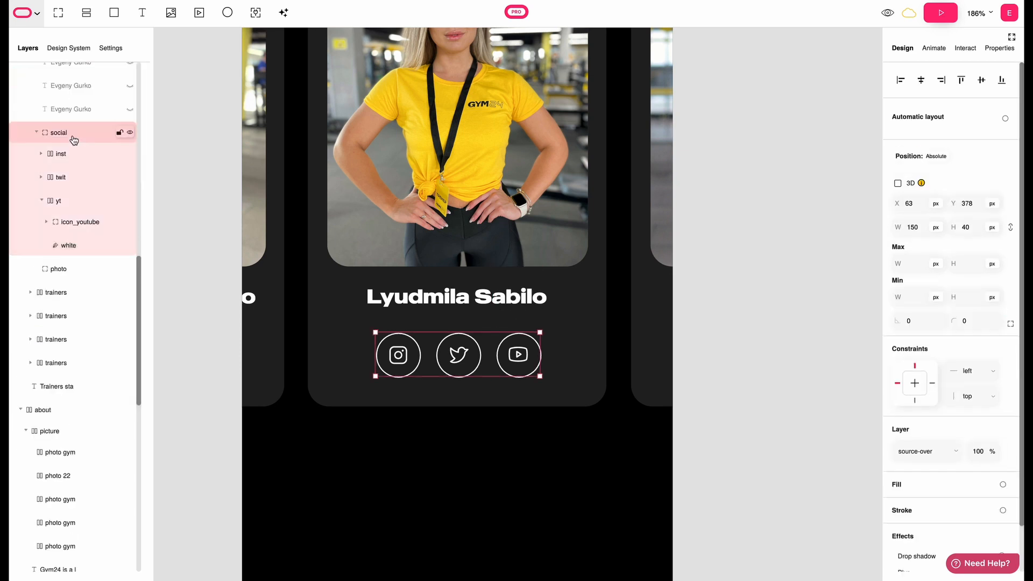
key("super+v")
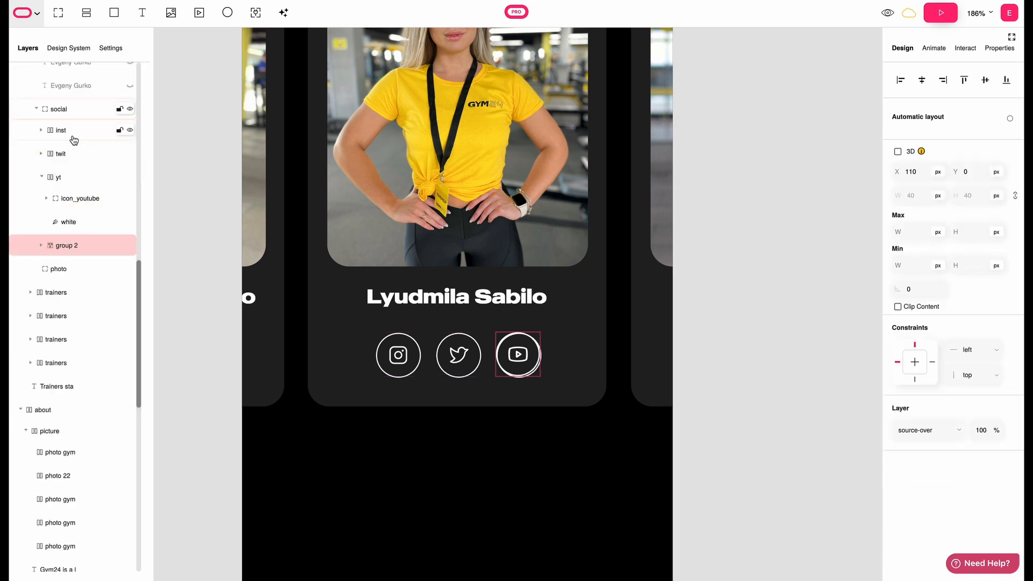
left_click(65, 182)
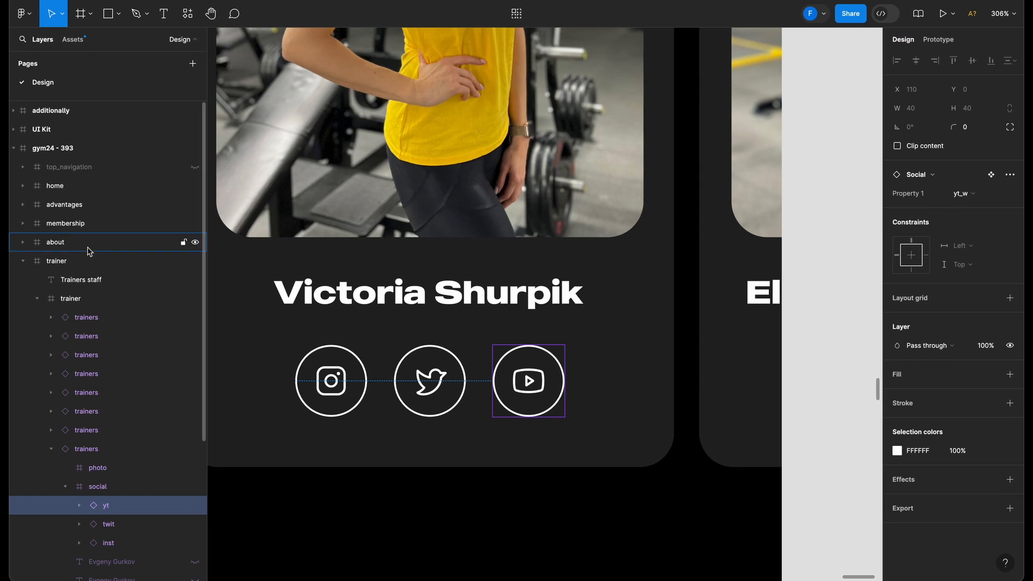
Switch to Figma, copy the same yt icon as PNG and paste it into the Flowmo project
right_click(518, 375)
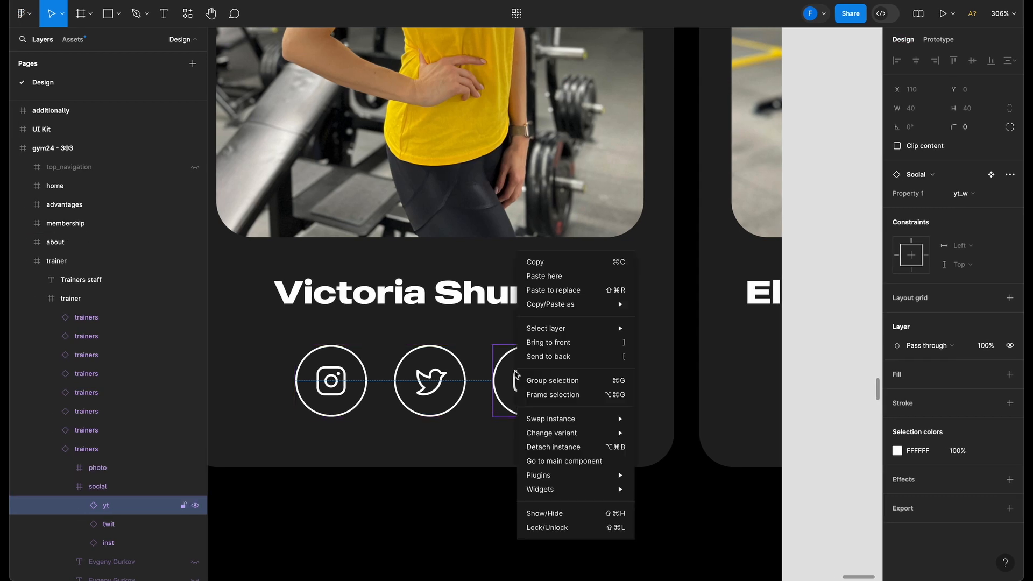
mouse_move(574, 304)
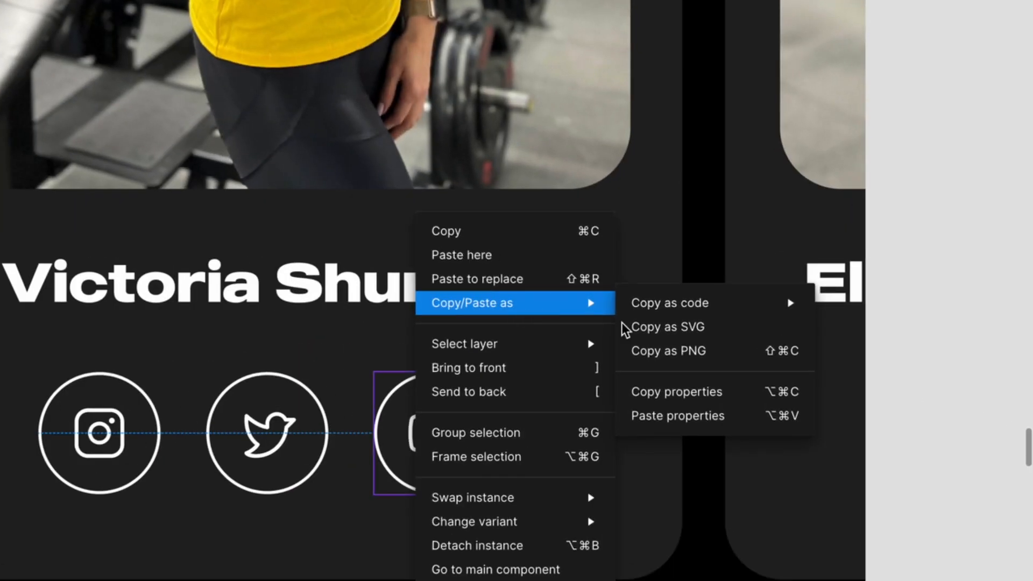
left_click(714, 358)
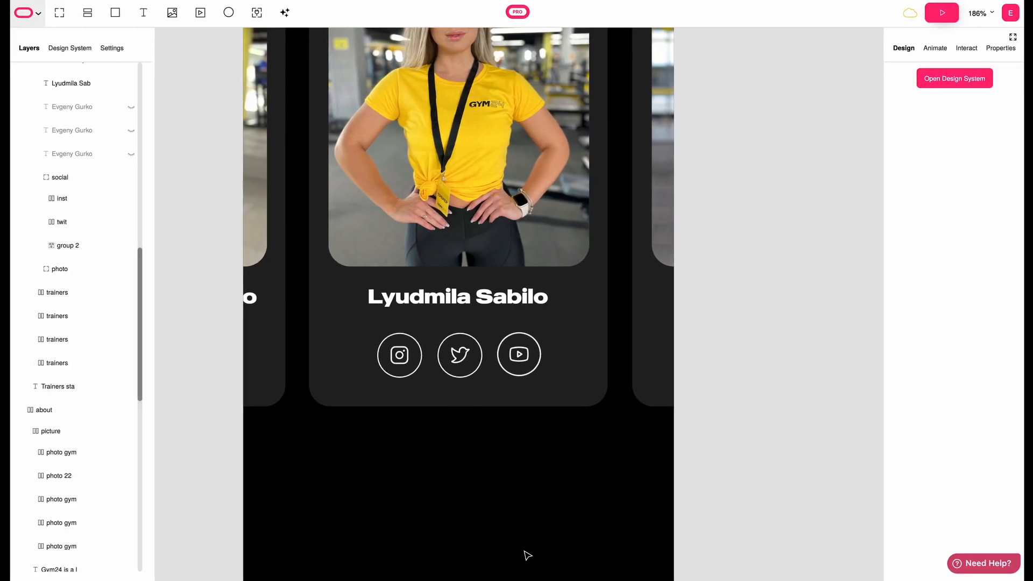
key("super+v")
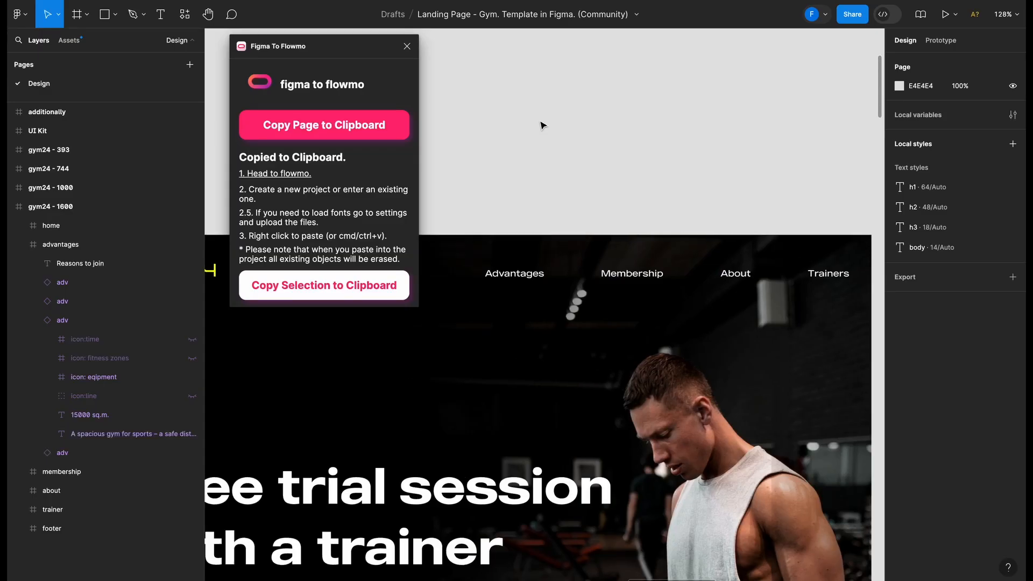
Select the gym24 - 1600 frame in Figma and copy it to the clipboard with the Figma To Flowmo plugin
scroll(542, 124, "down", 5)
scroll(542, 124, "up", 3)
scroll(542, 124, "down", 2)
left_click(521, 149)
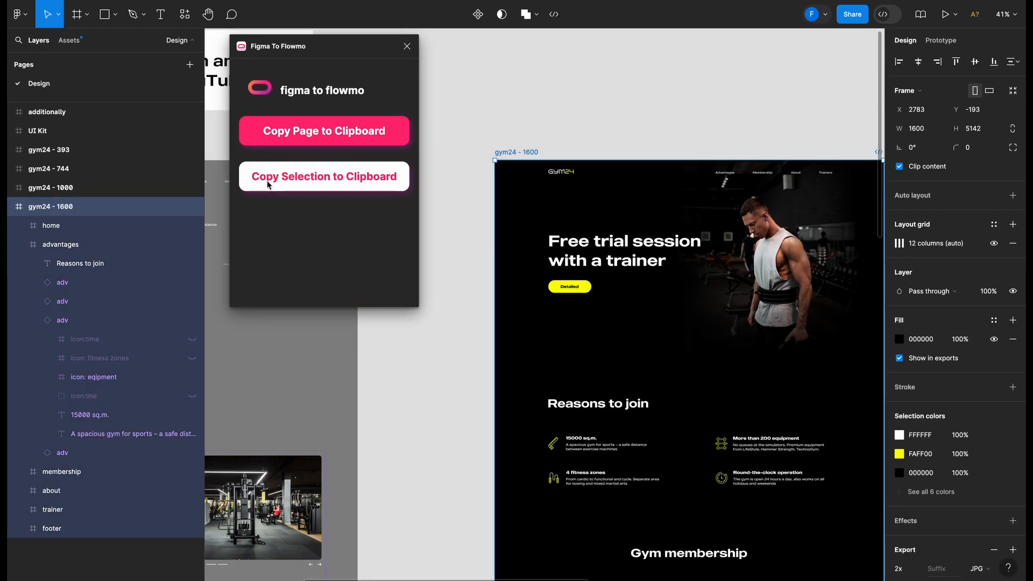
left_click(267, 182)
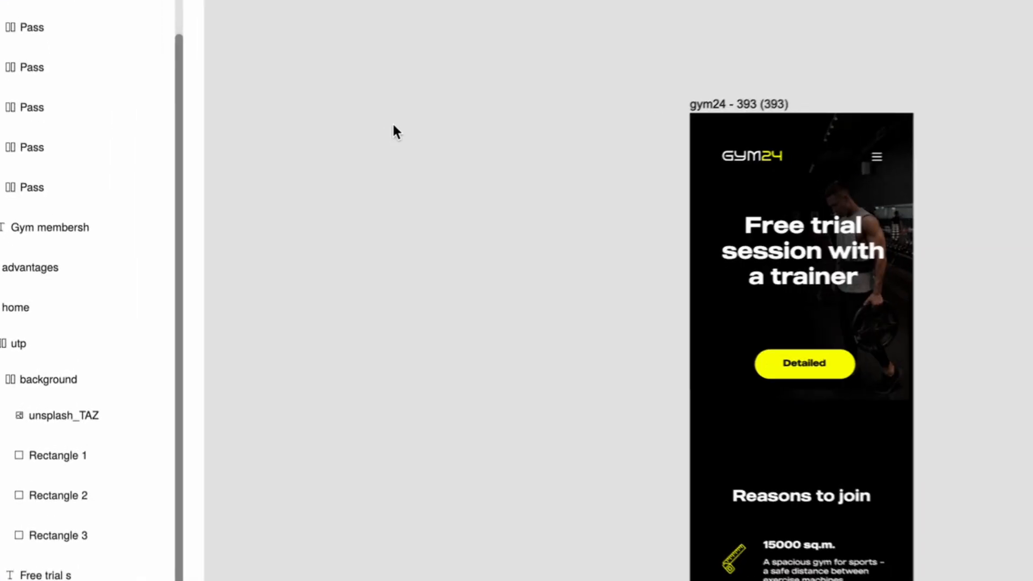
Switch to Flowmo, paste the copied gym24 - 1600 frame from Figma and move it close beside the gym24 - 393 frame
right_click(263, 212)
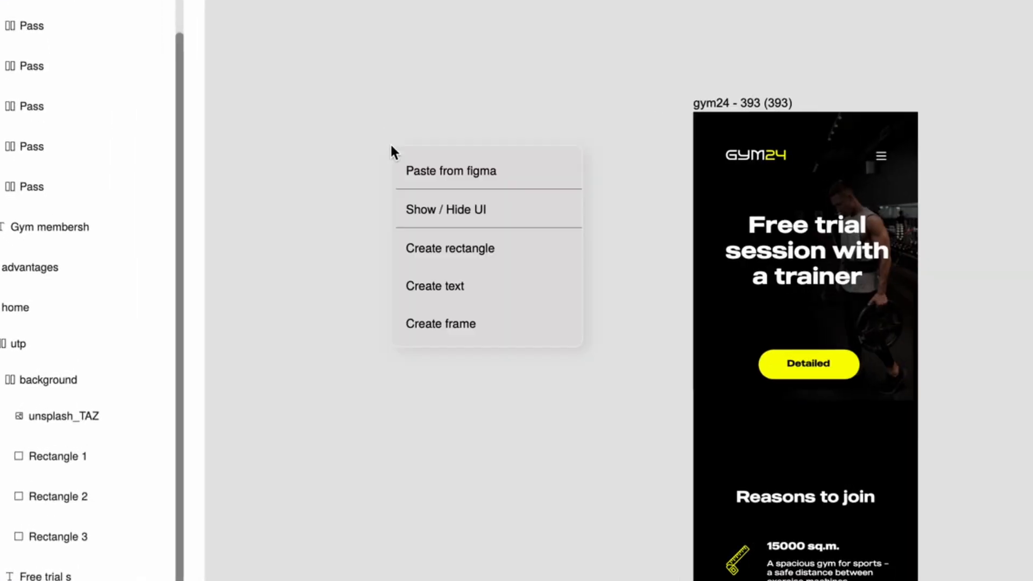
left_click(431, 170)
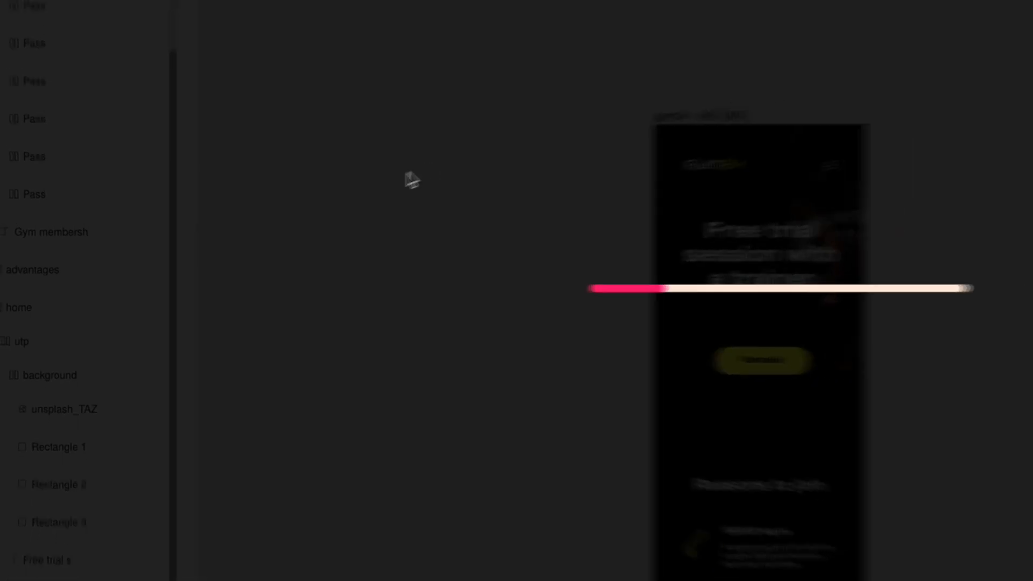
scroll(282, 223, "left", 4)
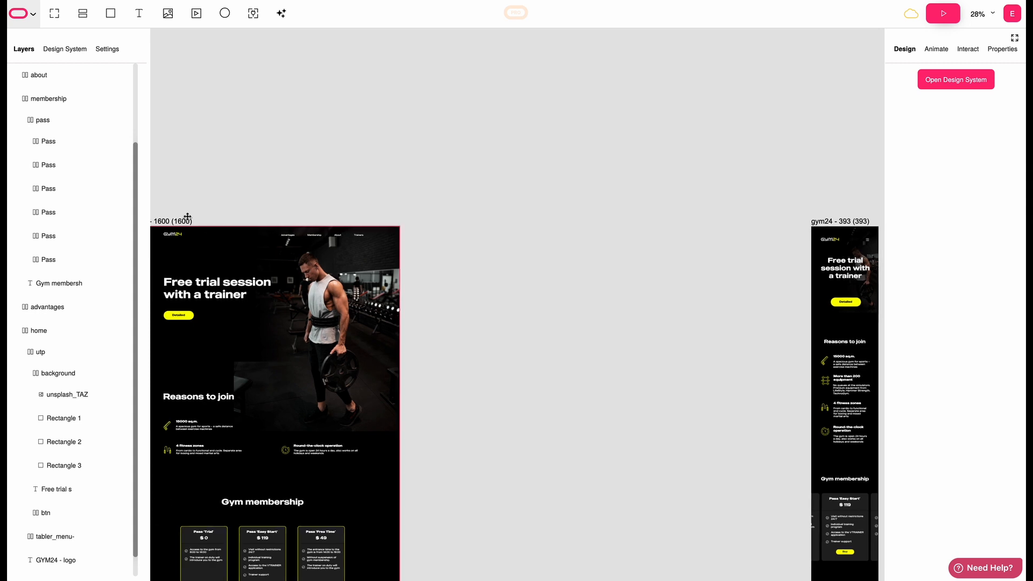
left_click_drag(182, 218, 573, 218)
scroll(572, 218, "down", 6)
scroll(572, 218, "right", 2)
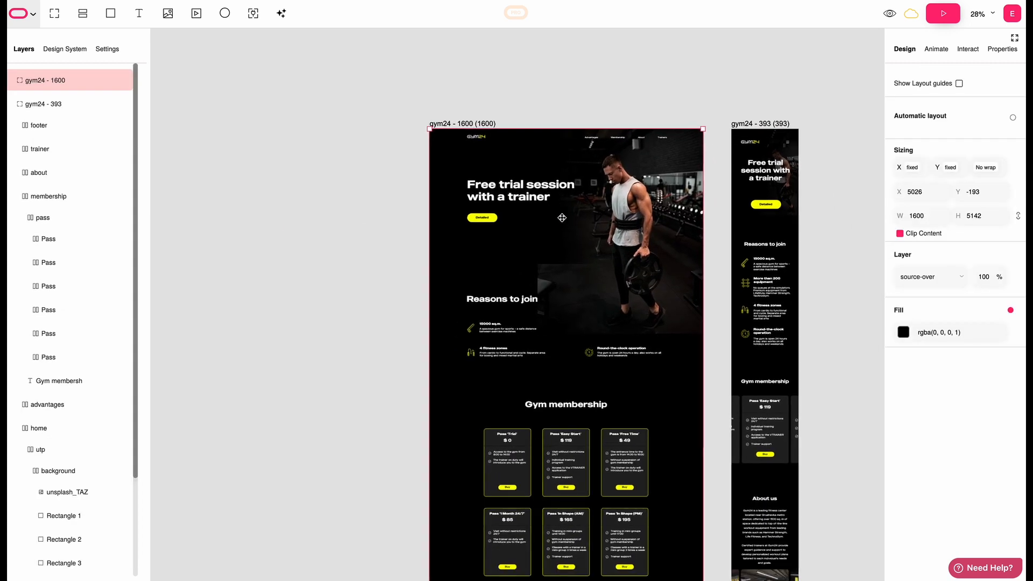
scroll(572, 219, "up", 1)
scroll(573, 219, "right", 1)
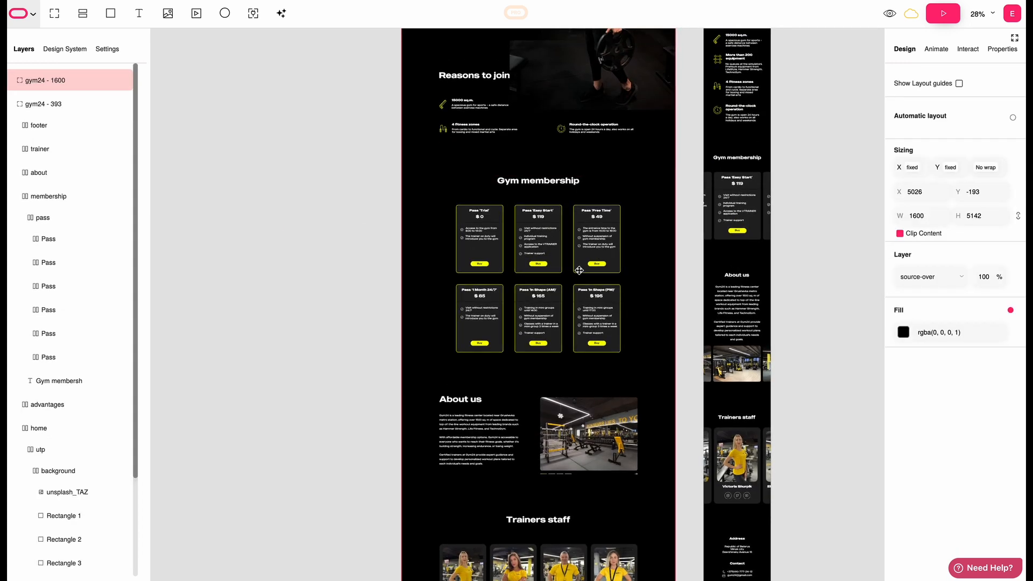
Remove the stroke from all six Pass cards in the membership section of the gym24 - 1600 frame
left_click(579, 270)
double_click(579, 270)
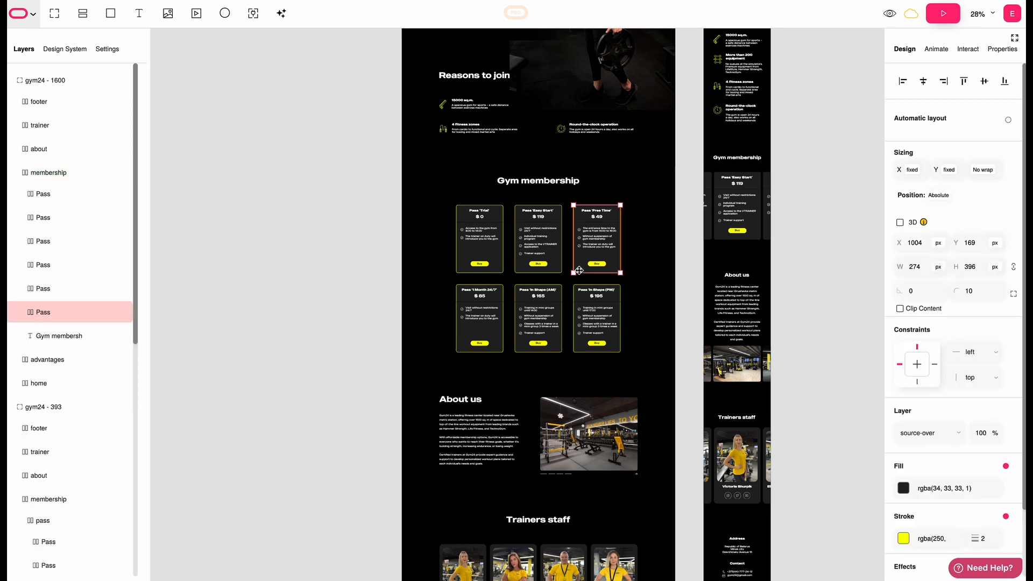
left_click(52, 199, "shift")
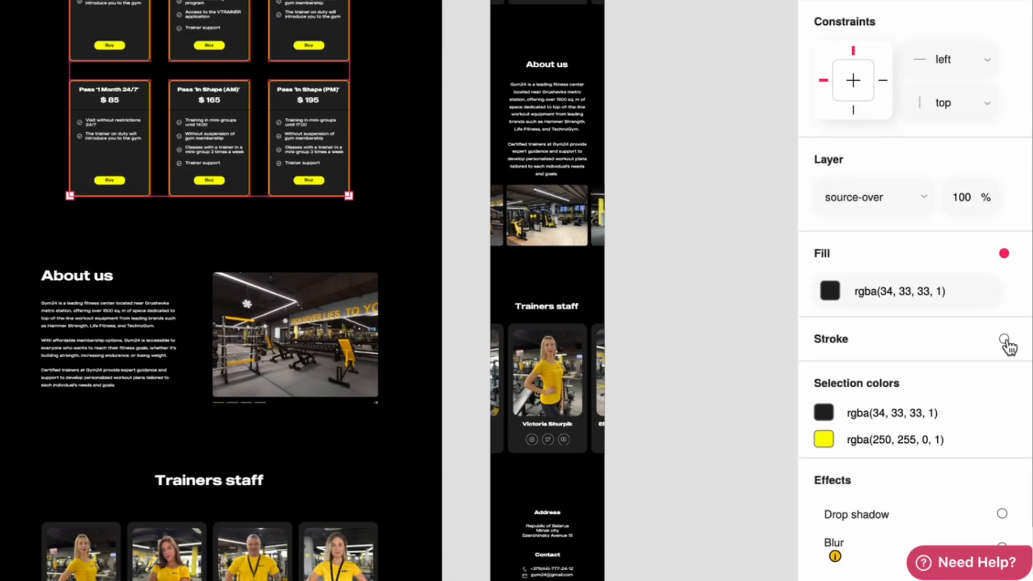
left_click(1006, 436)
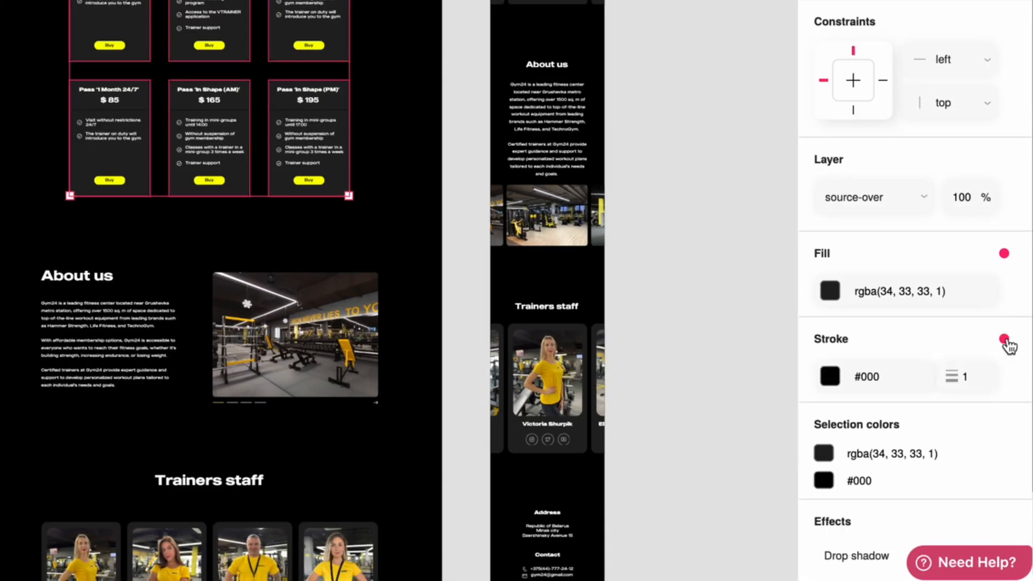
left_click(1004, 339)
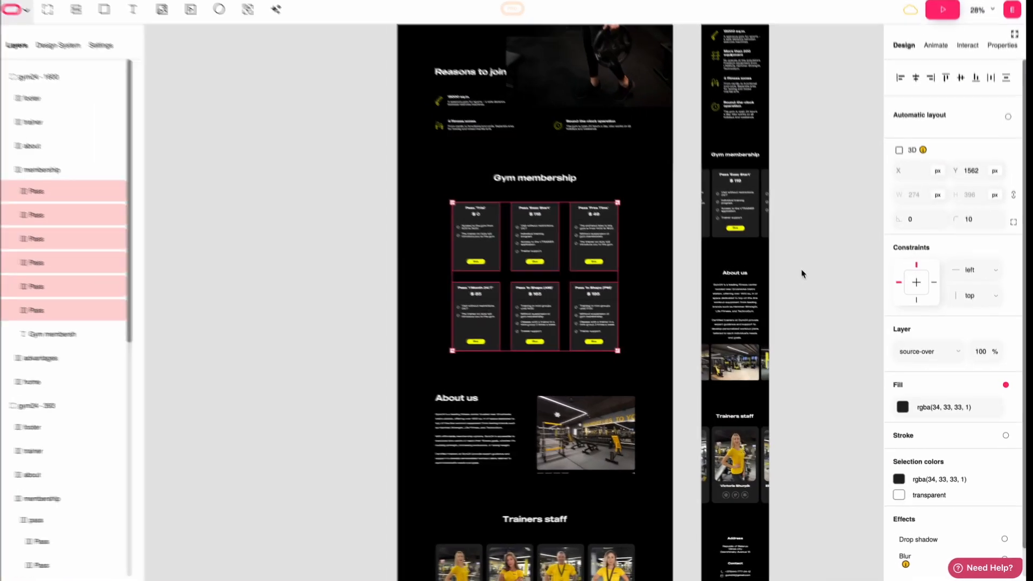
left_click(802, 269)
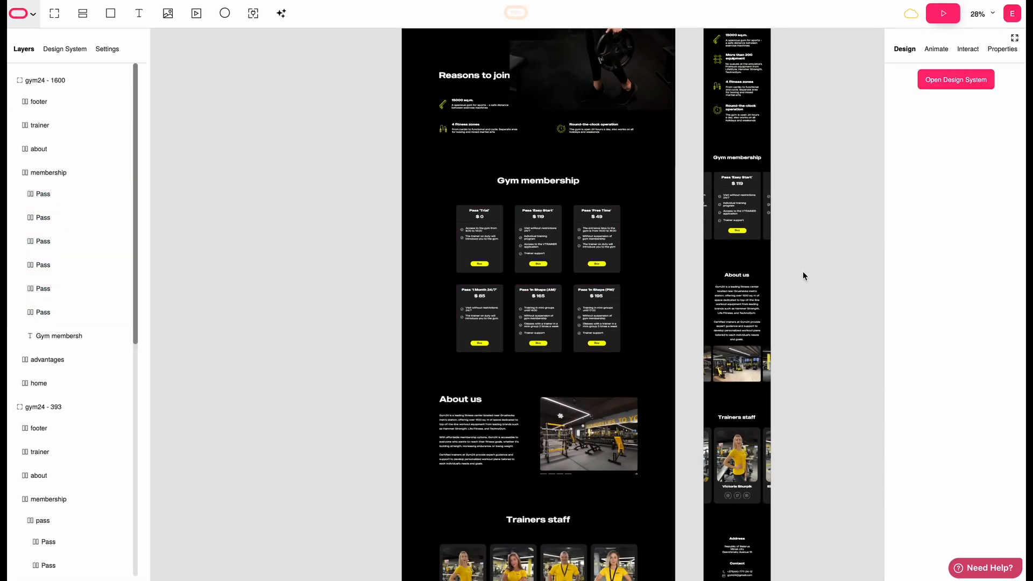
Preview the gym24 - 393 frame at phone size, check its layout while widening to about 460 and narrowing to 220, and close the preview
scroll(803, 271, "down", 5)
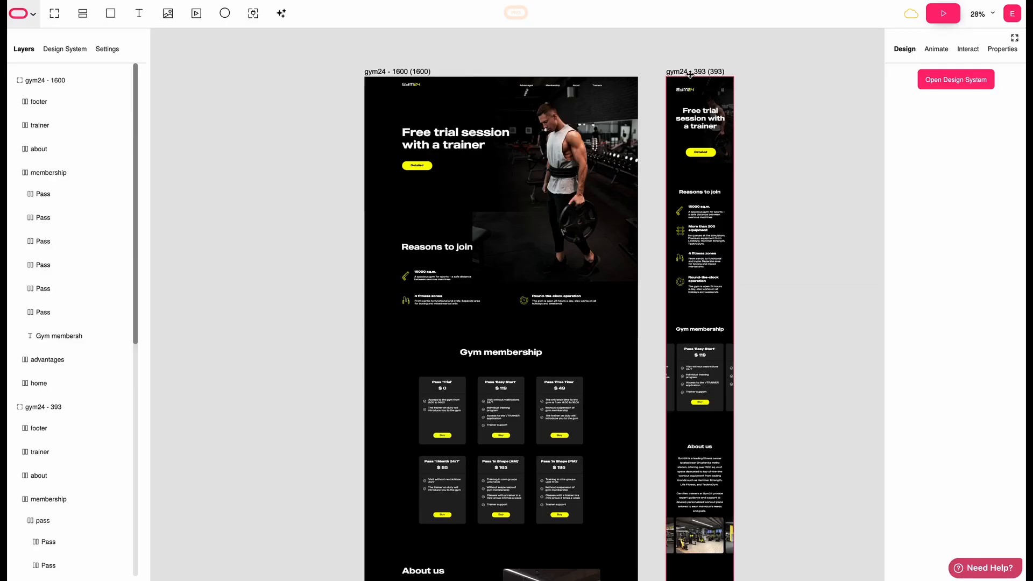
left_click(690, 72)
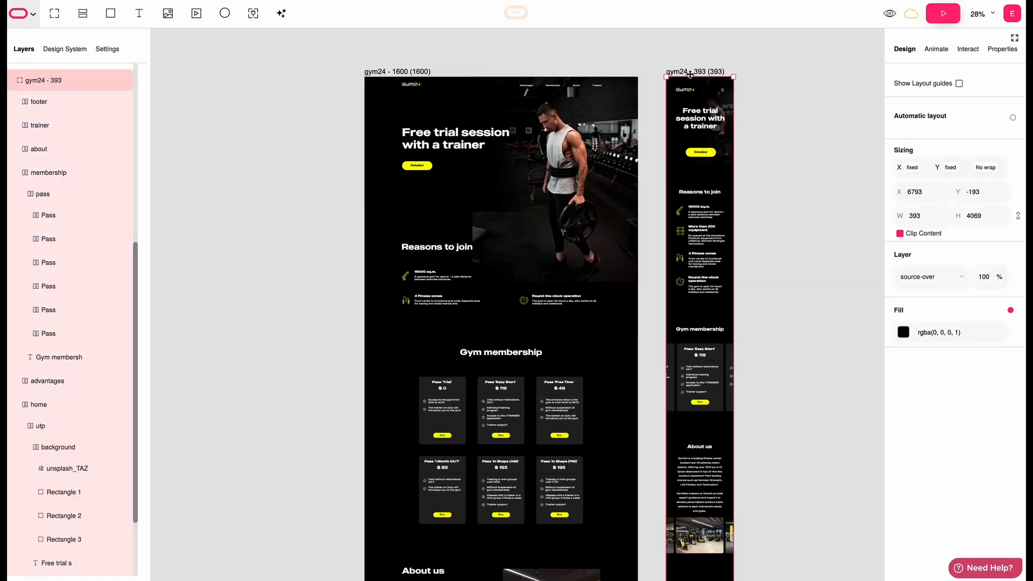
left_click(943, 13)
left_click(444, 12)
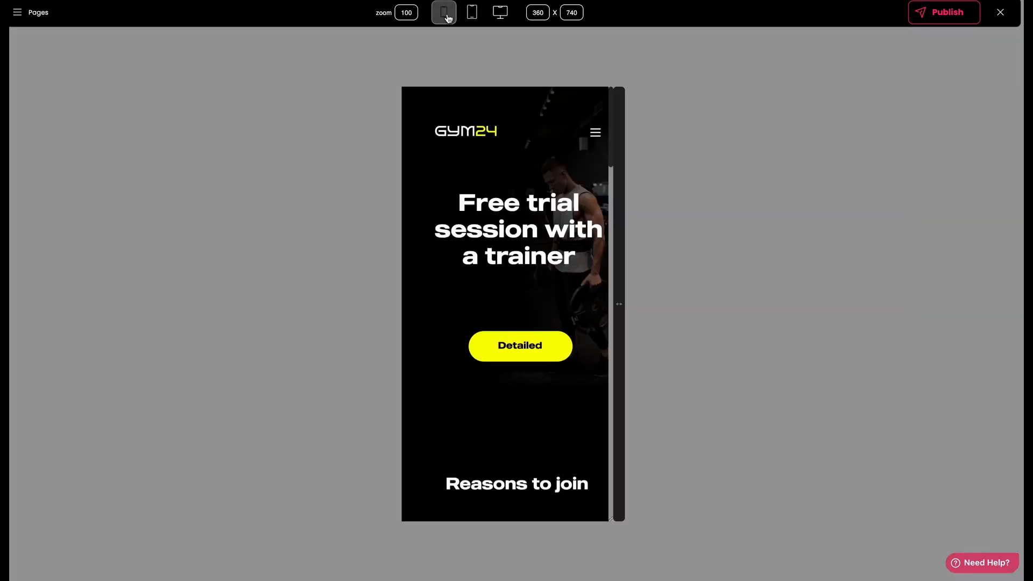
left_click_drag(627, 342, 651, 339)
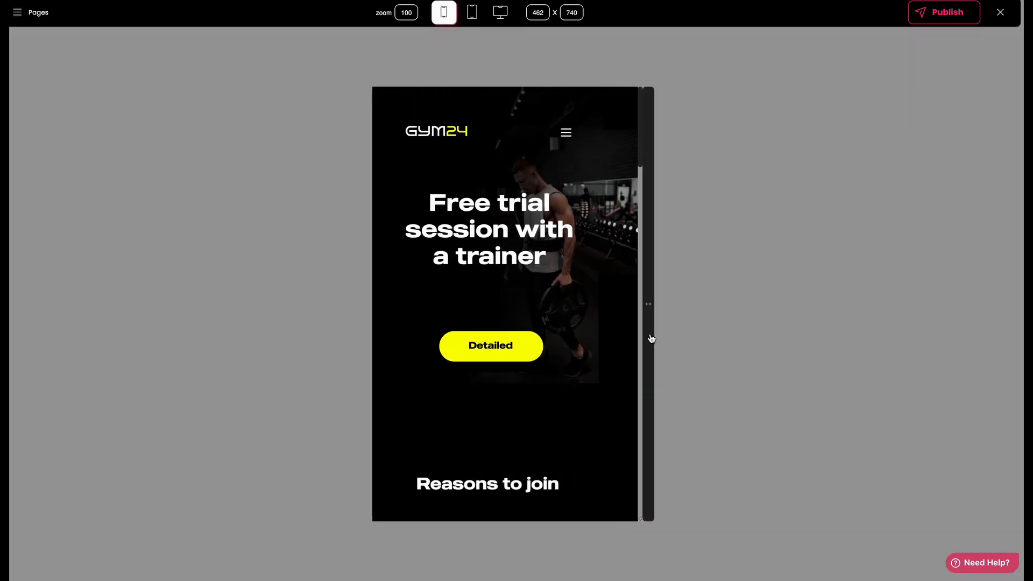
scroll(495, 371, "down", 5)
scroll(494, 370, "down", 5)
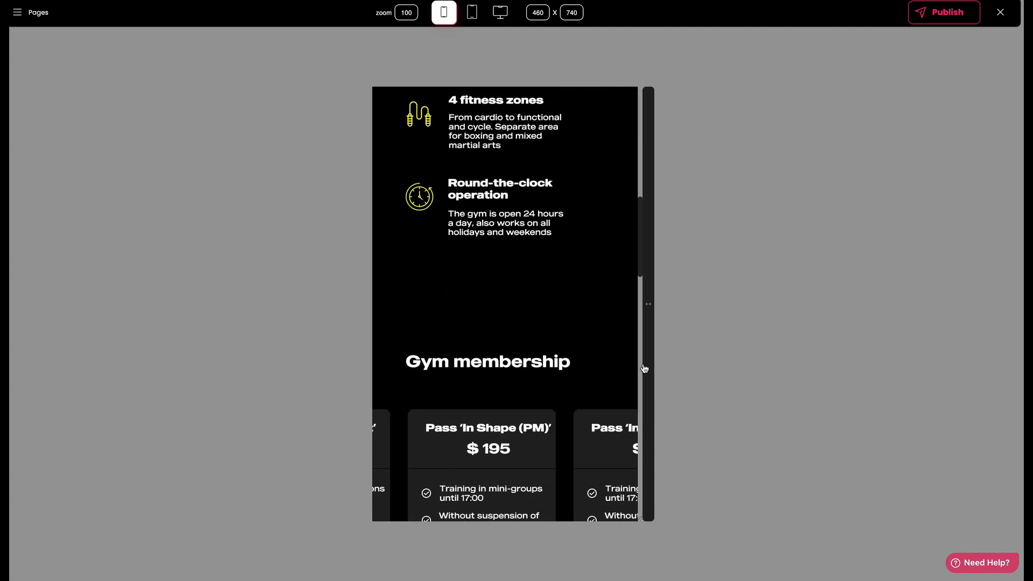
left_click_drag(647, 370, 579, 372)
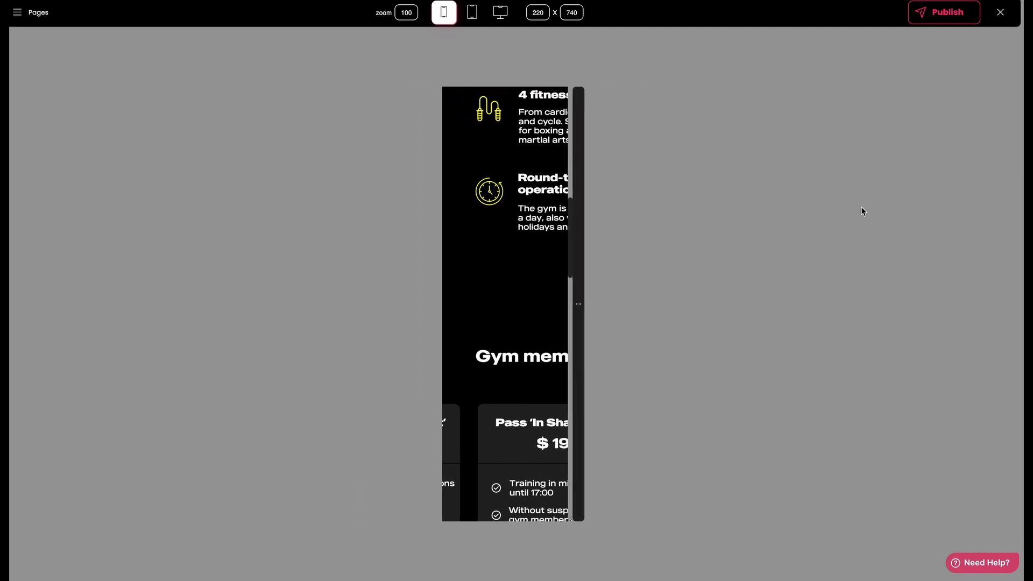
left_click(1001, 12)
Preview the gym24 - 1600 frame, check its layout at narrower widths of 1554 and 1480, and close the preview
left_click(214, 242)
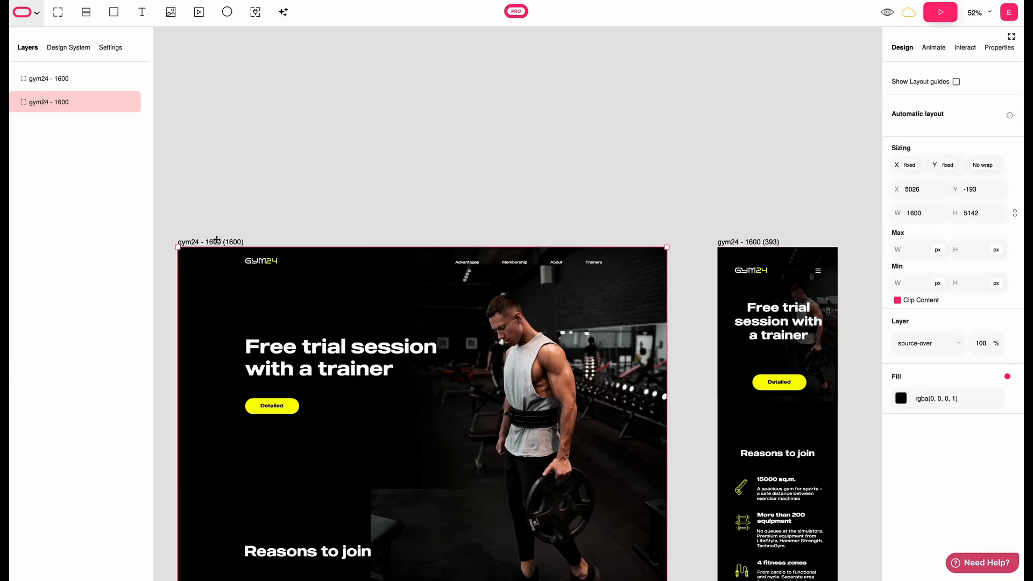
left_click(940, 16)
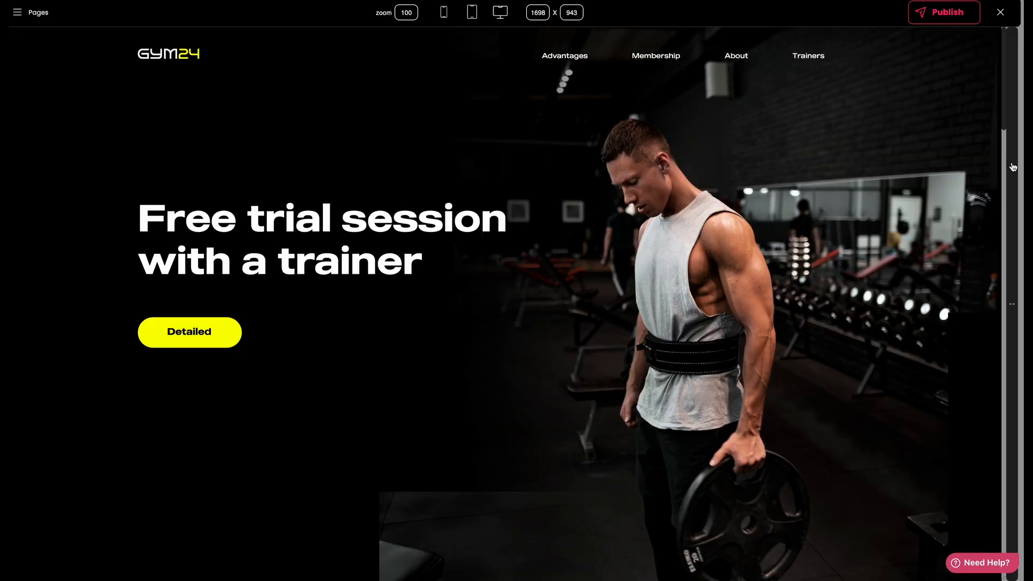
left_click_drag(1013, 167, 971, 156)
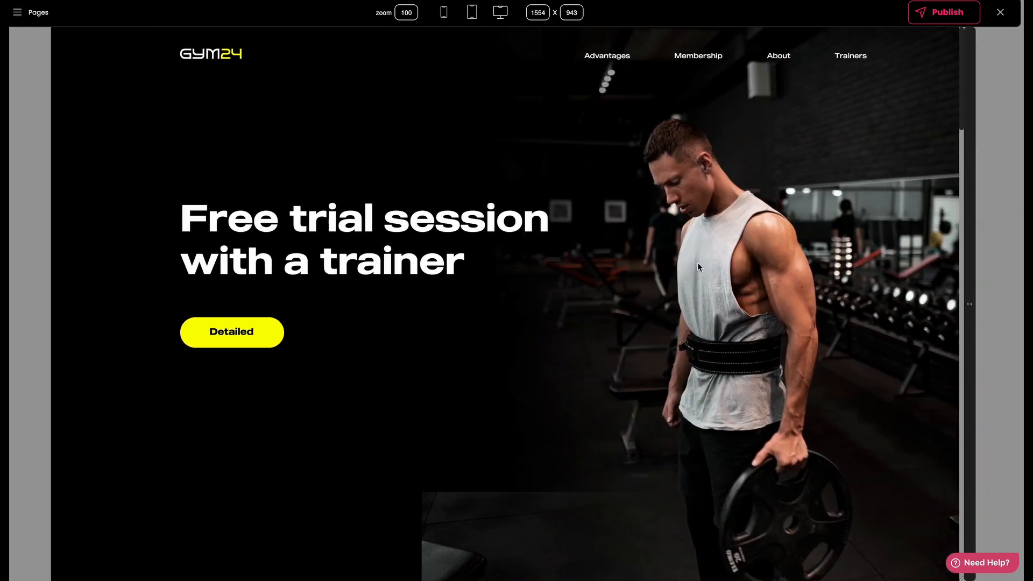
scroll(698, 267, "down", 15)
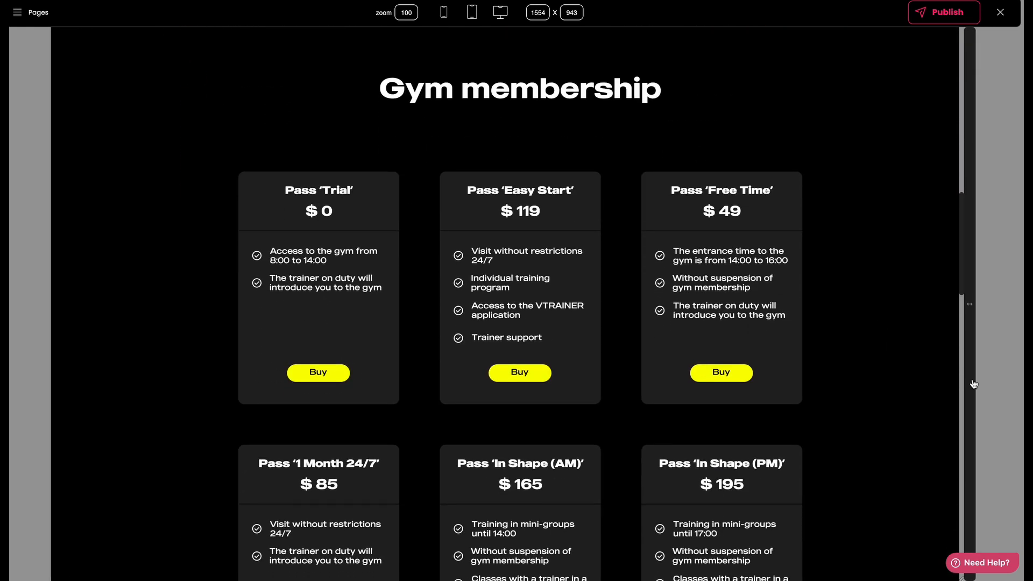
left_click_drag(973, 384, 951, 384)
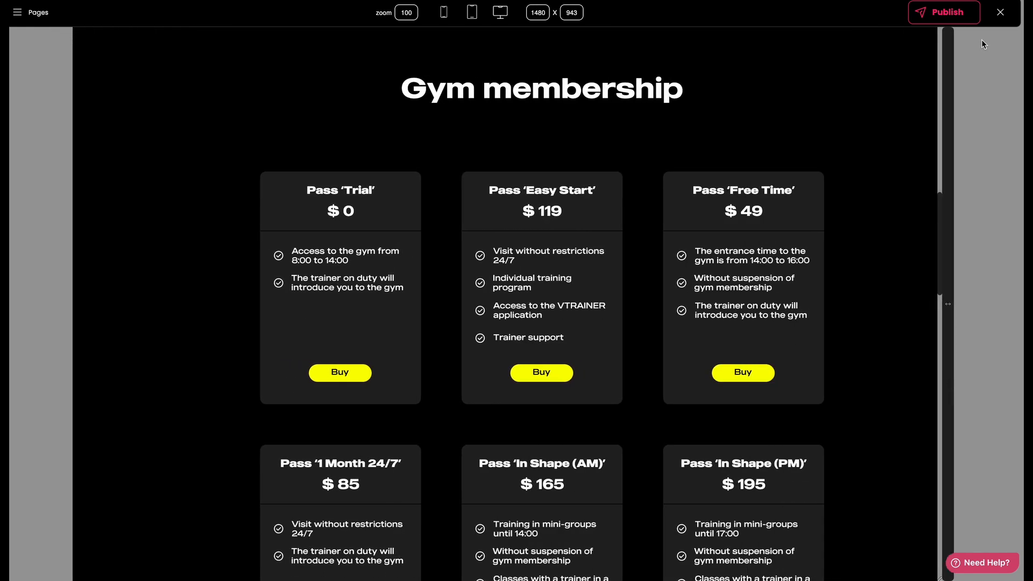
key("Escape")
Enable adaptive design for the gym24 - 393 frame and for the gym24 - 1600 frame
left_click(686, 71)
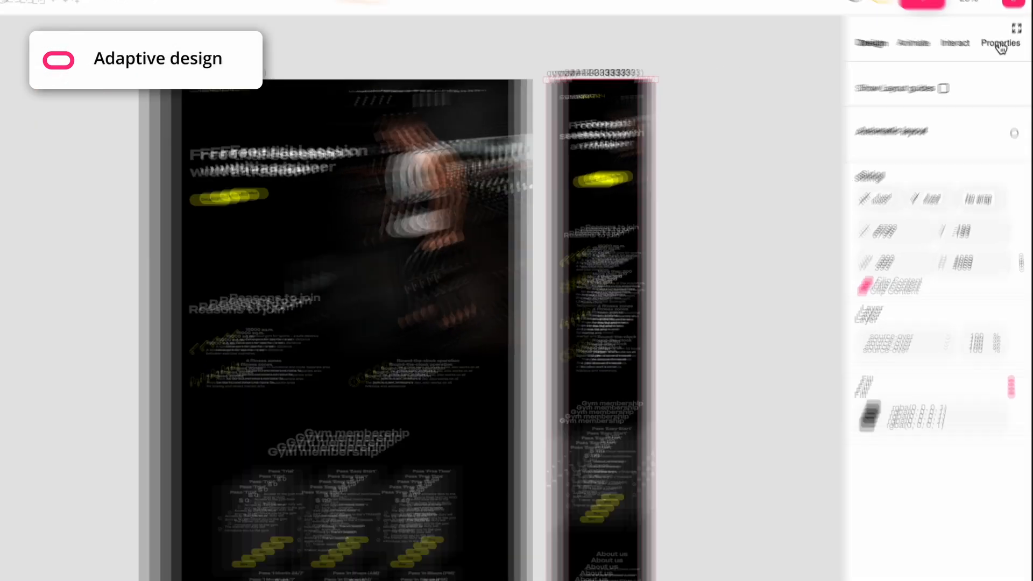
left_click(1002, 48)
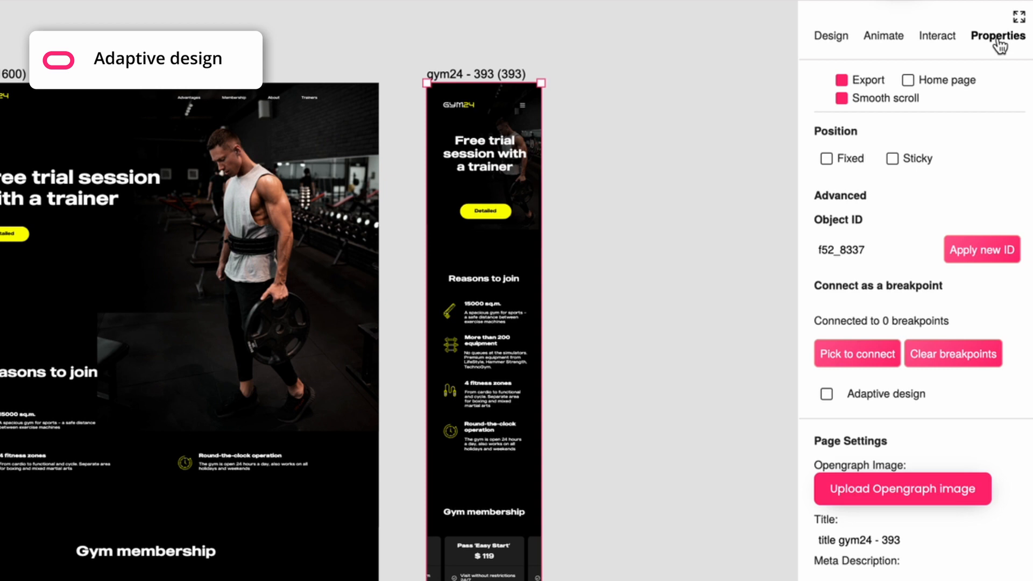
left_click(824, 391)
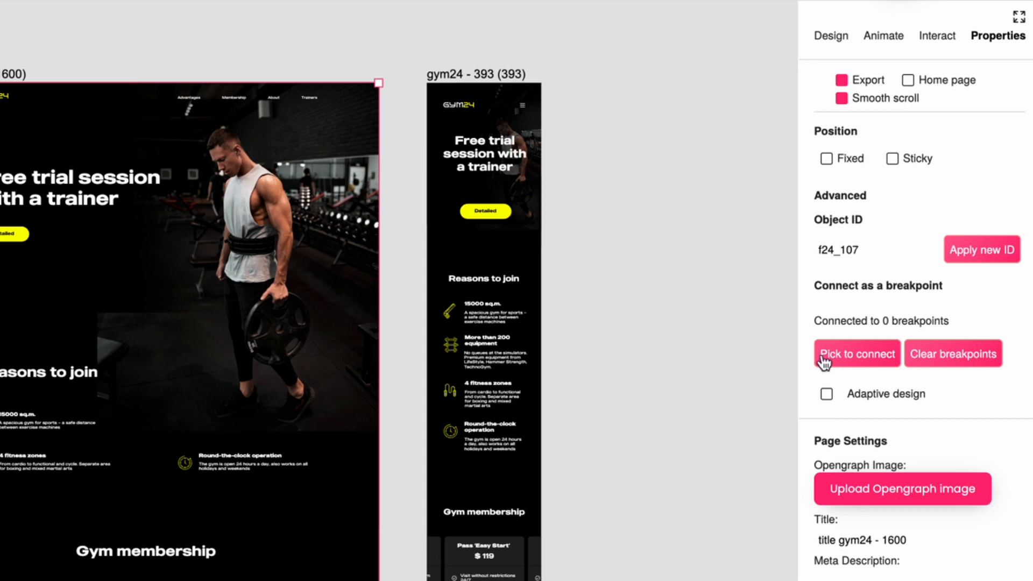
left_click(827, 393)
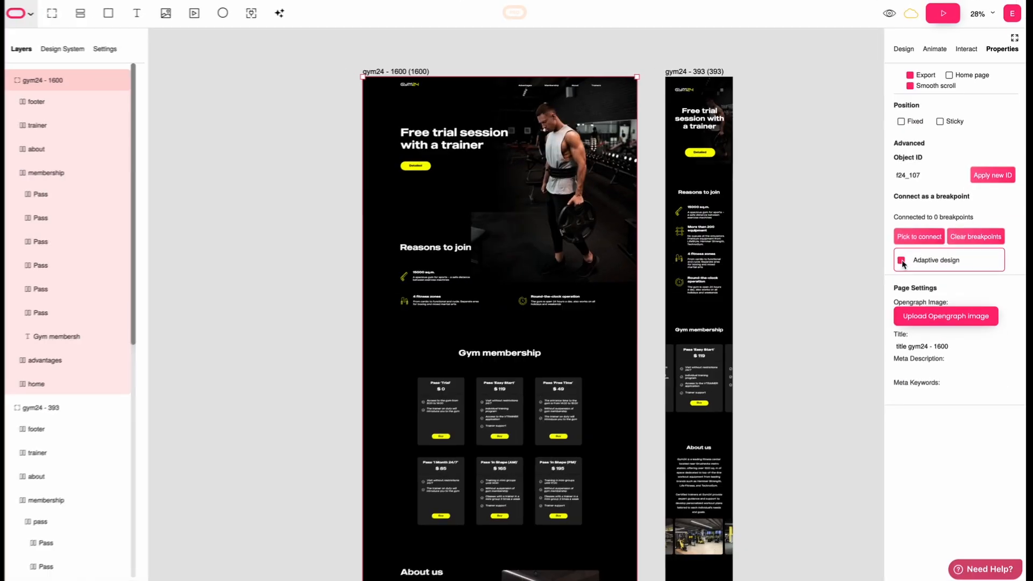
Preview both adaptive pages, examining how the desktop layout and the mobile layout scale at desktop and phone size
left_click(942, 14)
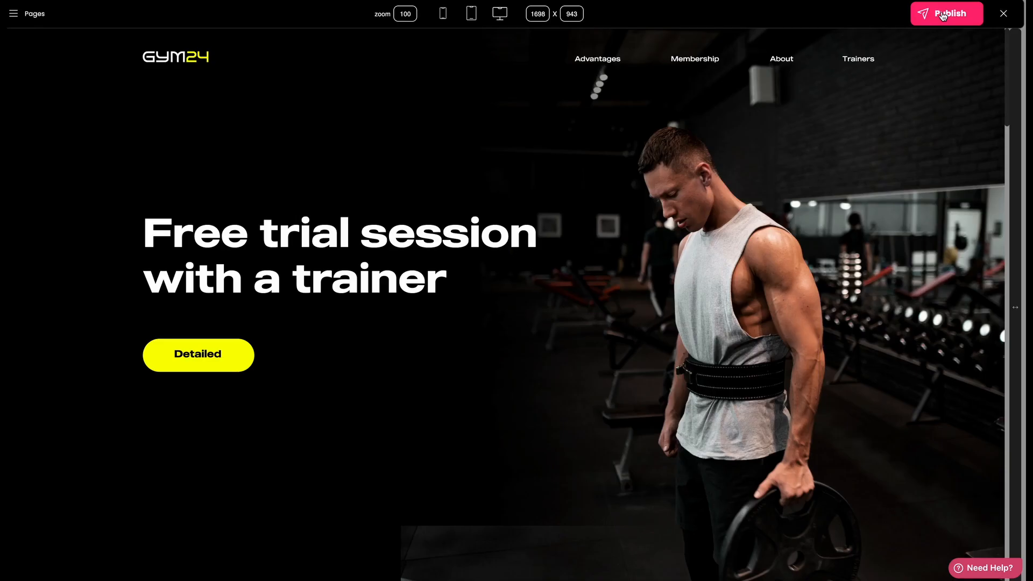
scroll(842, 324, "down", 20)
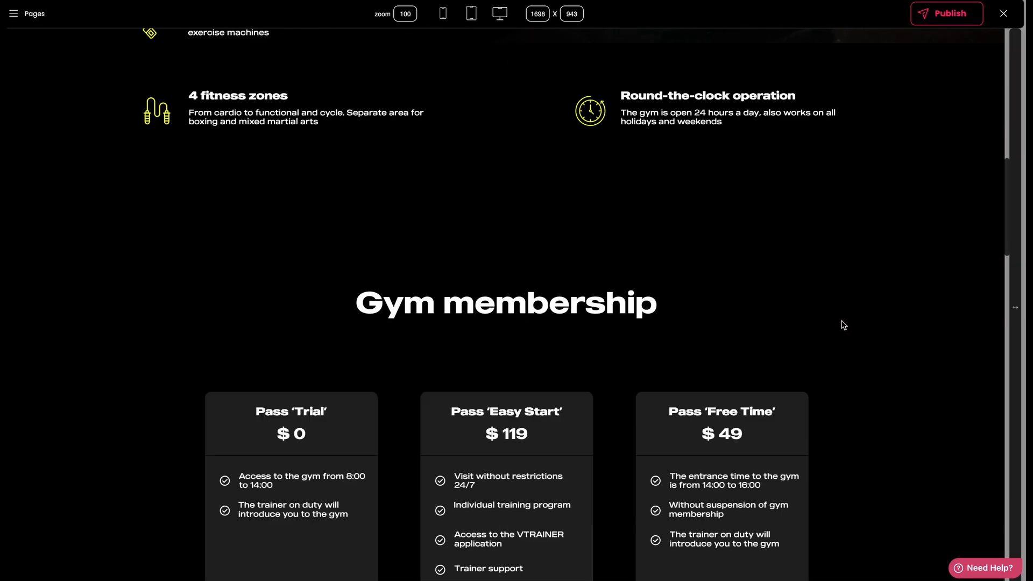
scroll(842, 324, "down", 20)
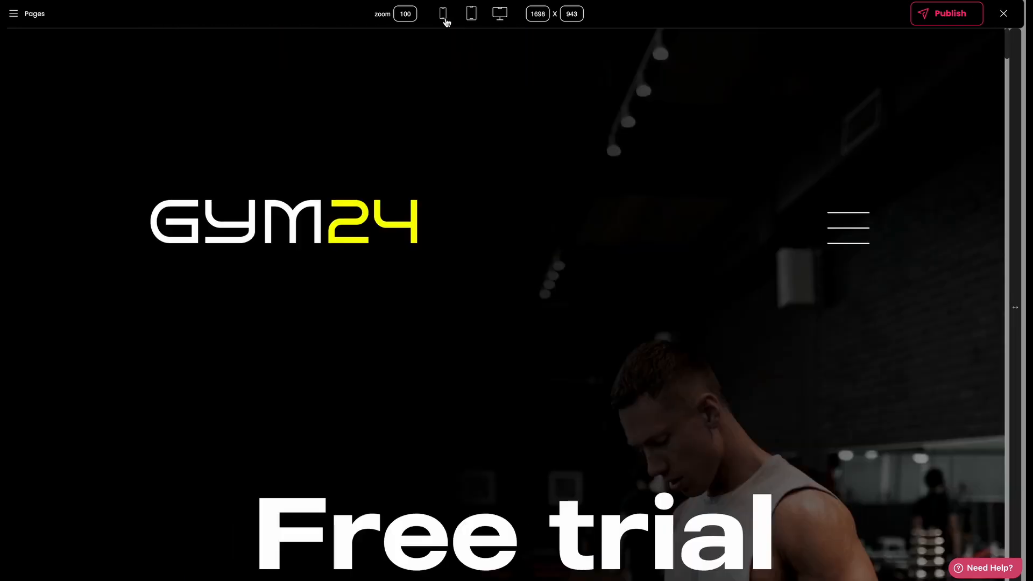
left_click(445, 19)
scroll(519, 201, "down", 15)
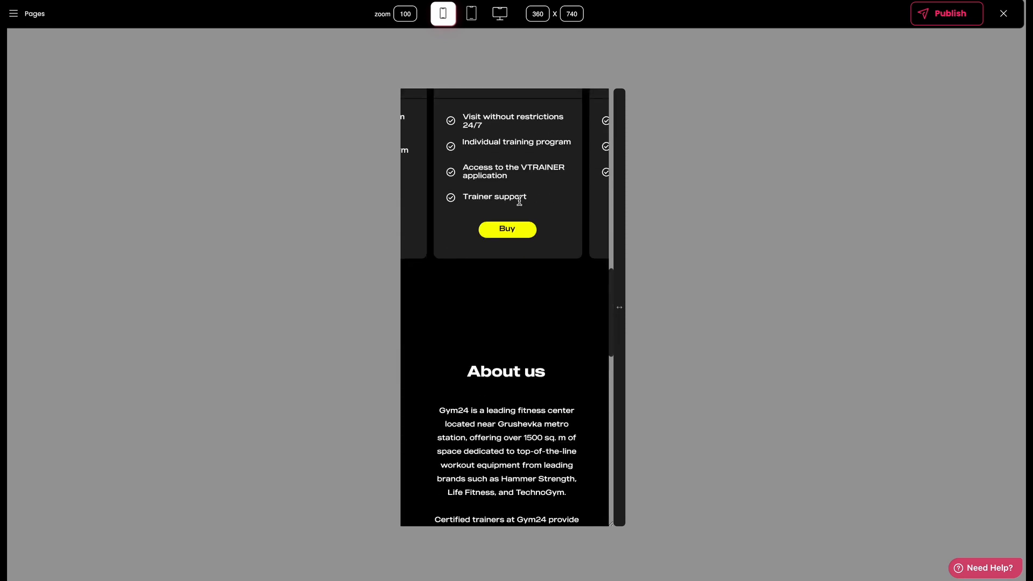
scroll(520, 201, "down", 10)
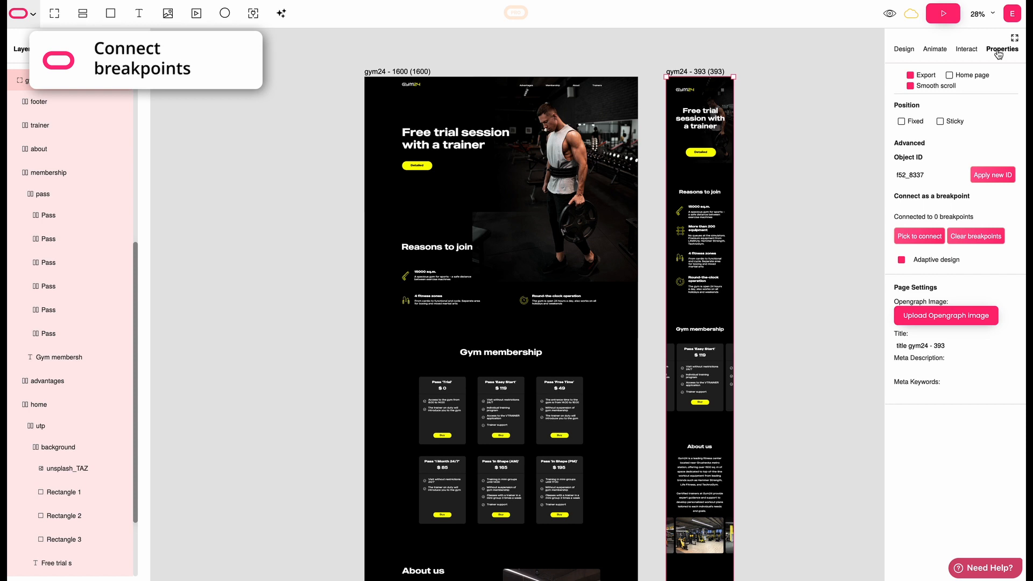
Connect the gym24 - 393 frame to the gym24 - 1600 frame as a breakpoint and open the page preview
left_click(915, 242)
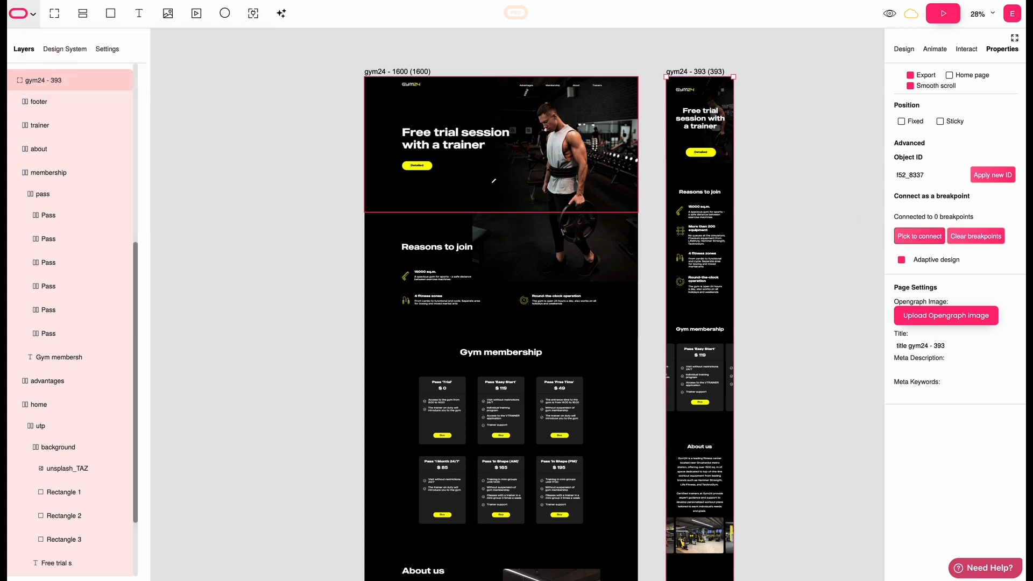
left_click(492, 184)
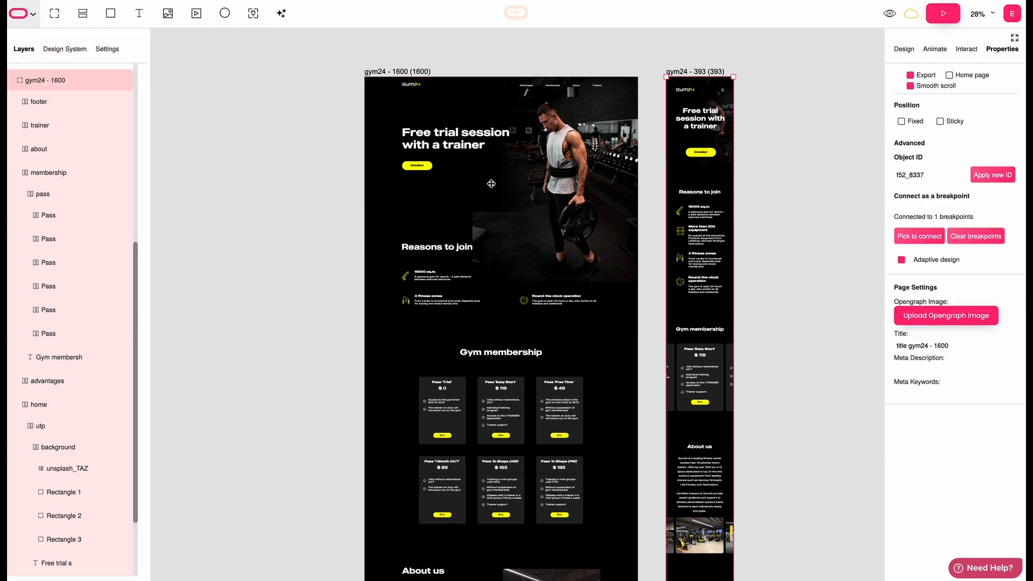
left_click(940, 18)
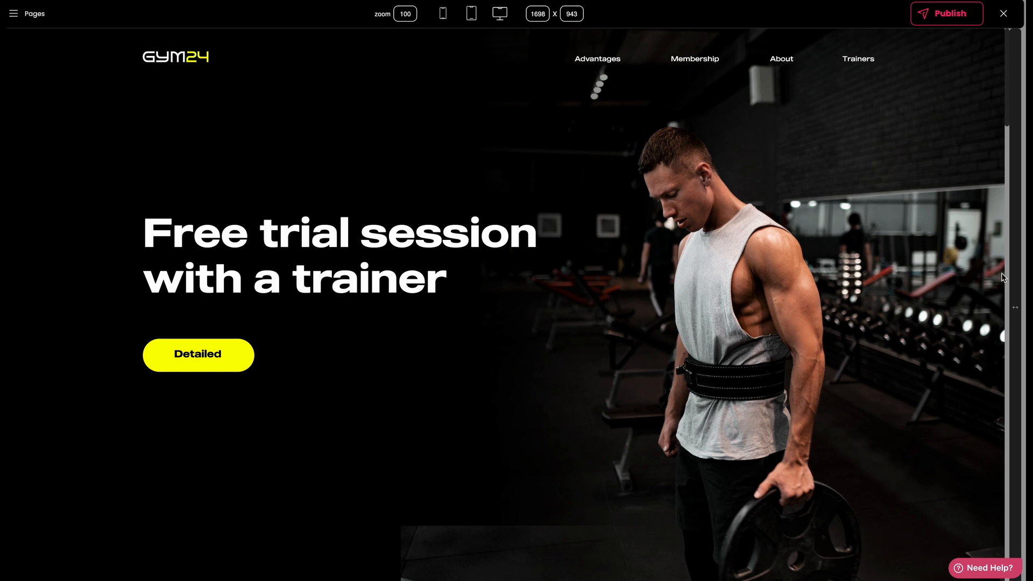
Check the breakpoint switch by narrowing the preview, and set the 393 frame's minimum width to 0 px and maximum width to 767 px
left_click_drag(1016, 284, 623, 261)
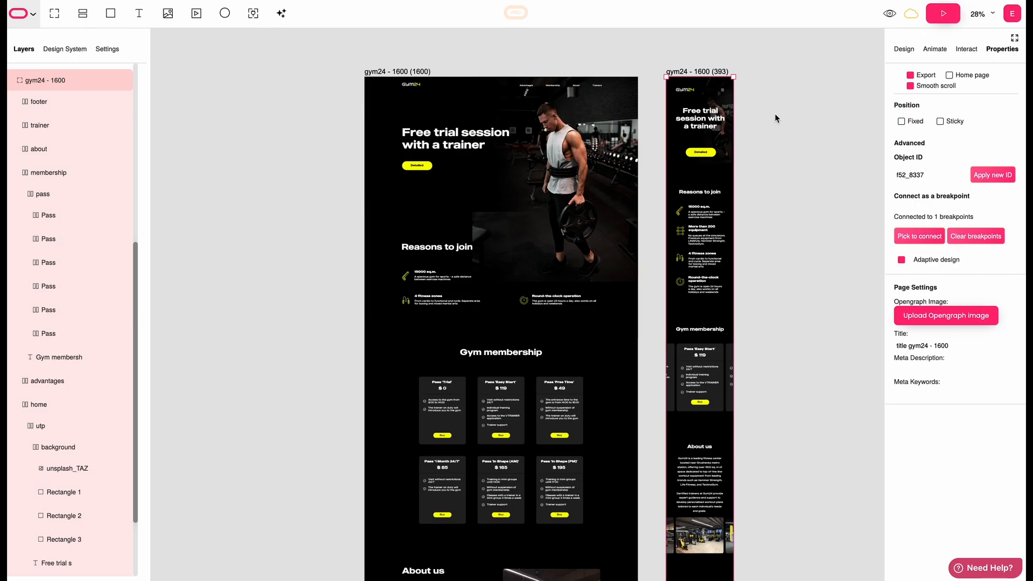
left_click(906, 49)
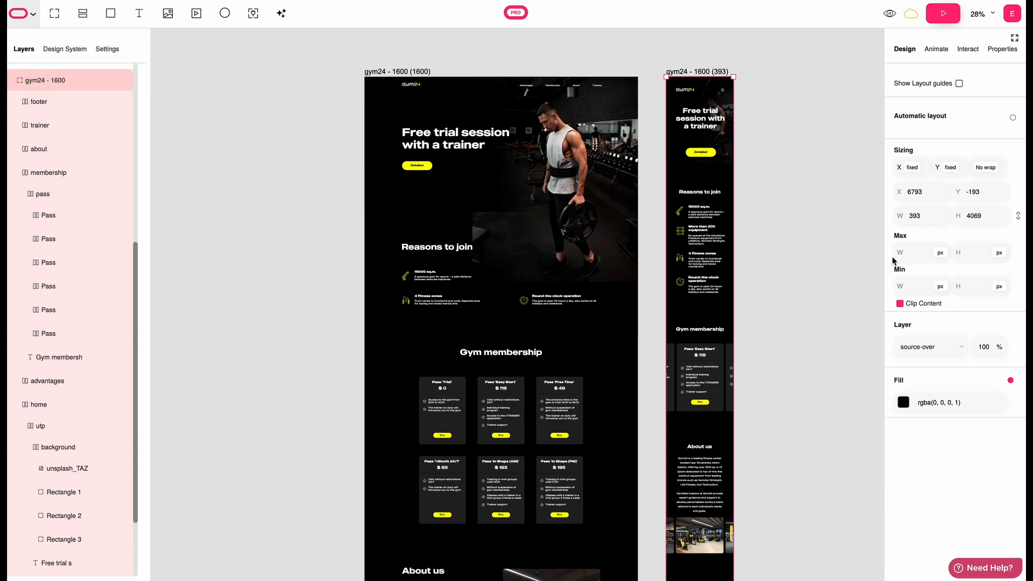
left_click(909, 286)
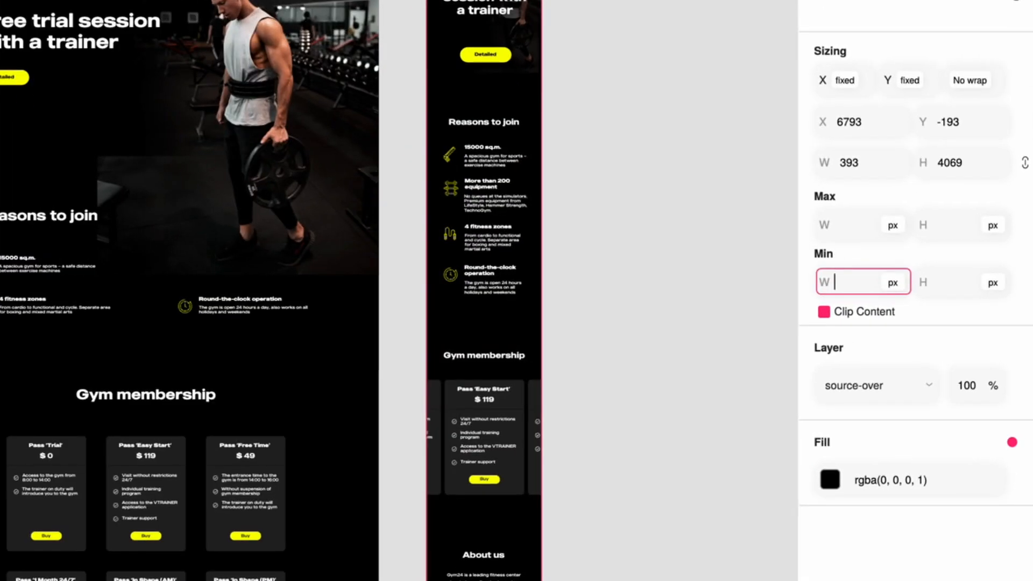
type("0")
left_click(848, 227)
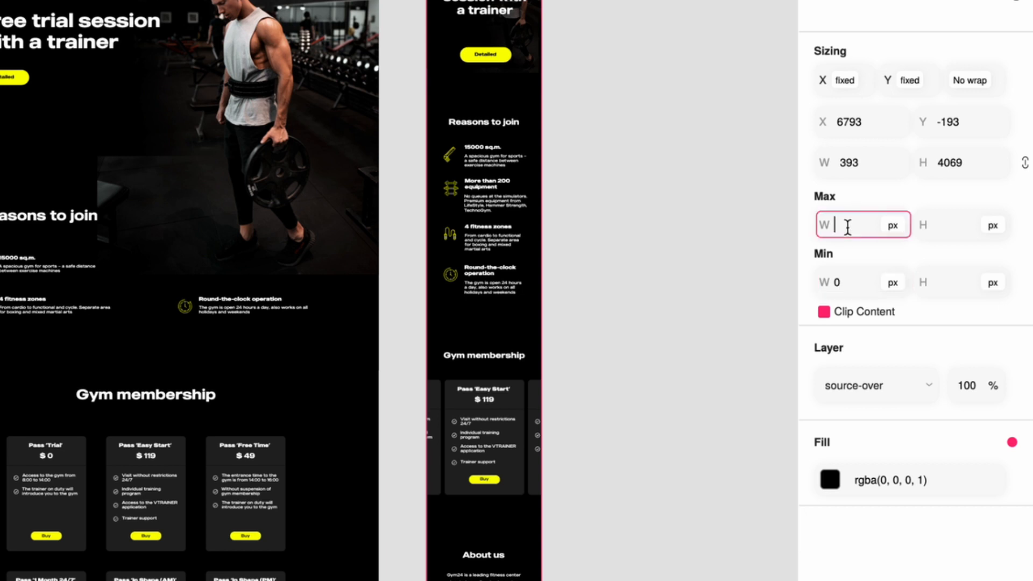
type("767")
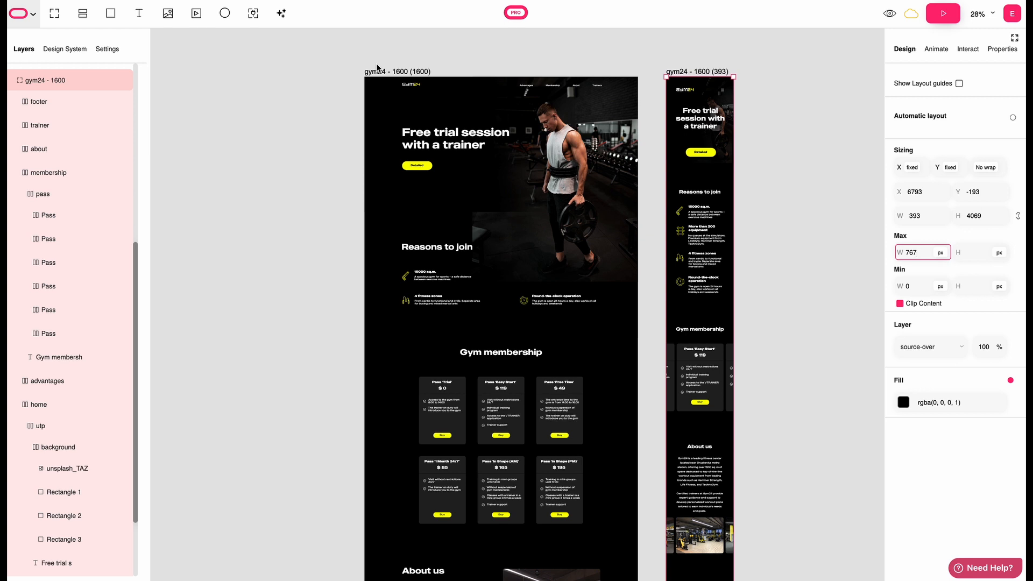
Set the minimum width of the 1600-wide desktop frame to 768 px
left_click(380, 69)
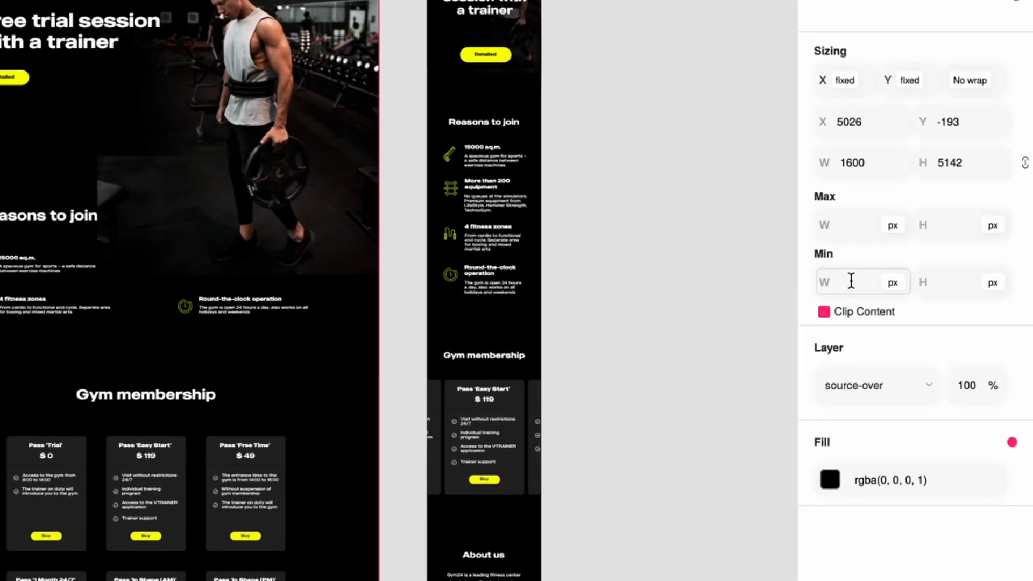
left_click(852, 281)
type("768")
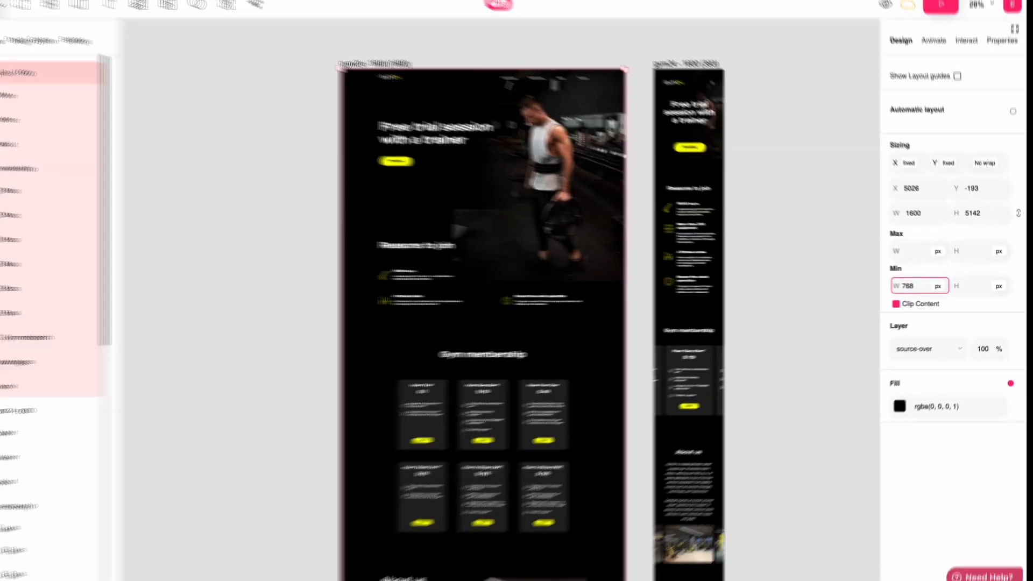
key("Tab")
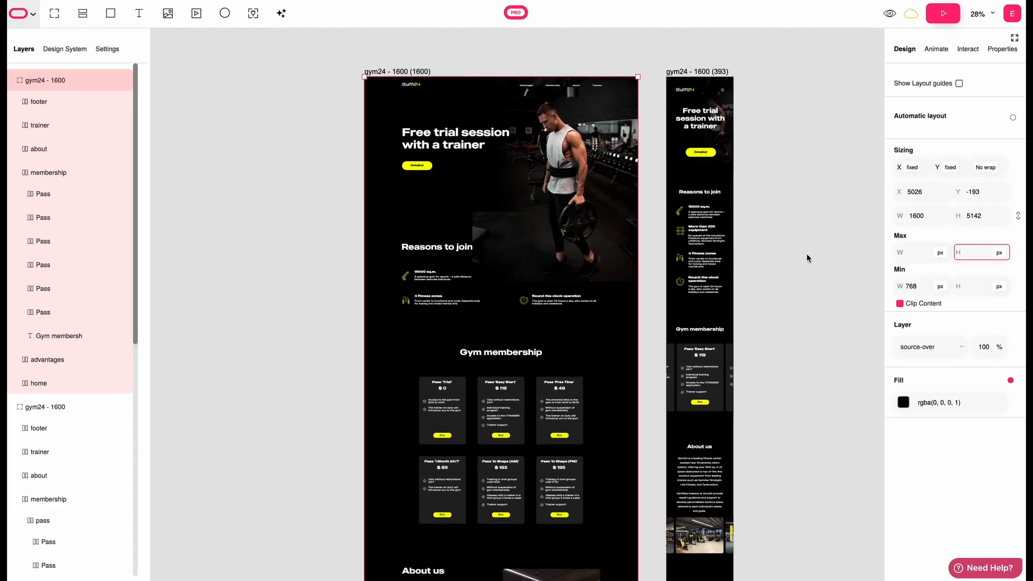
Preview the page, narrow its width to test the new breakpoint limits, and close the preview
left_click(943, 14)
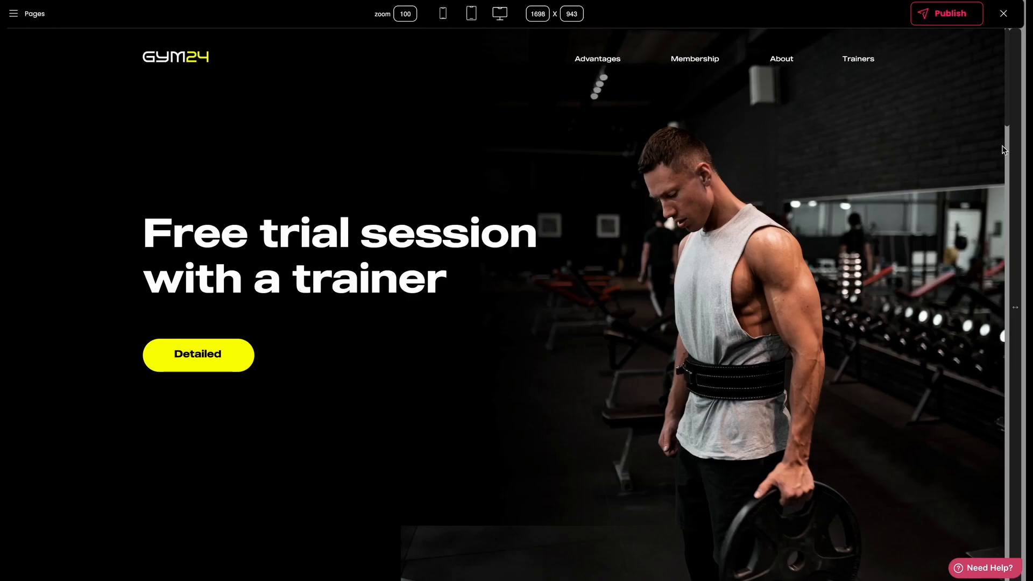
left_click_drag(1019, 167, 581, 161)
key("Escape")
Add a Slider interaction to the pass group in the mobile frame's membership section, with 1.5 slides per view and centered slides
scroll(773, 281, "down", 3)
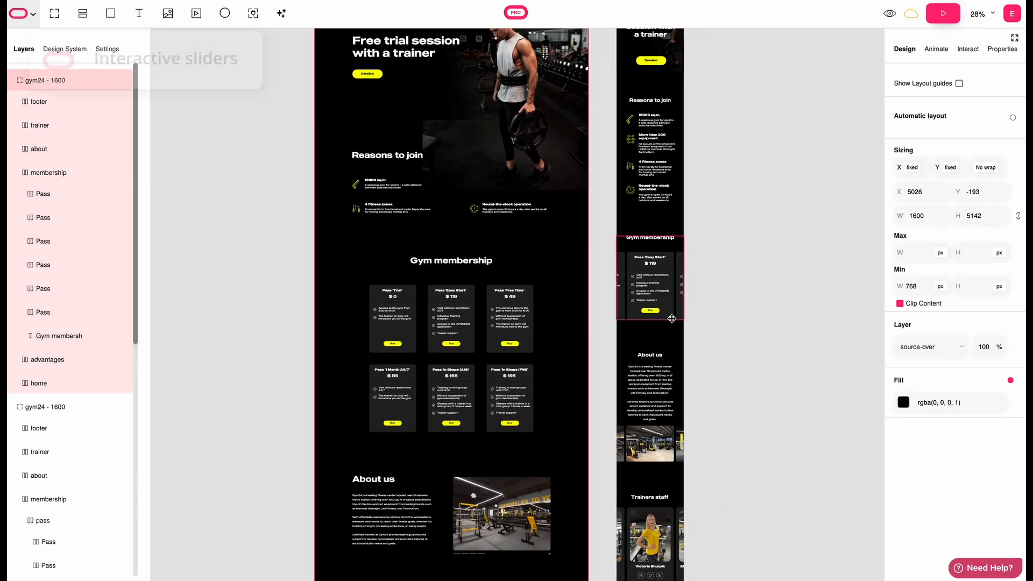
scroll(665, 244, "down", 2)
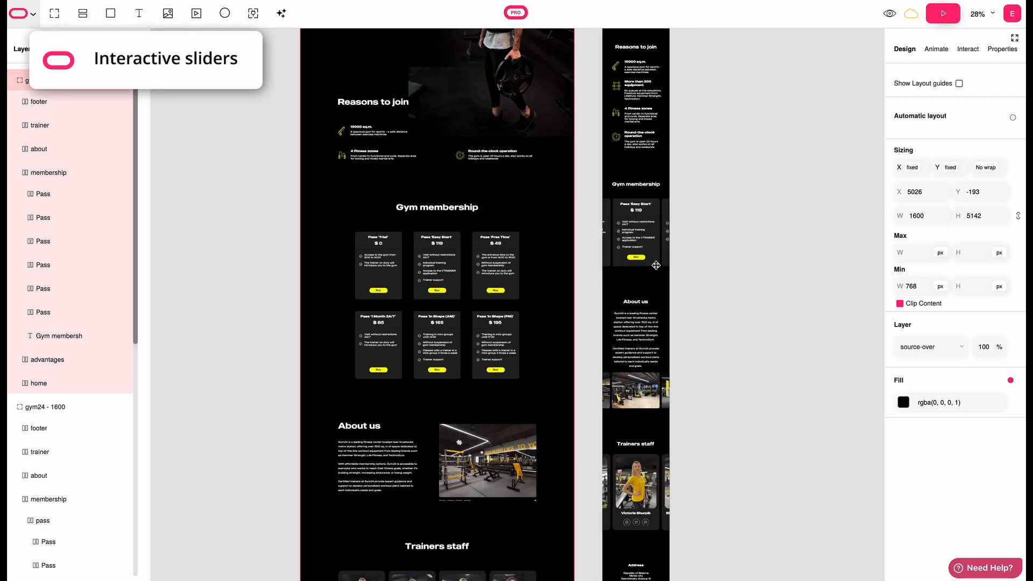
left_click(656, 265)
scroll(649, 392, "down", 1)
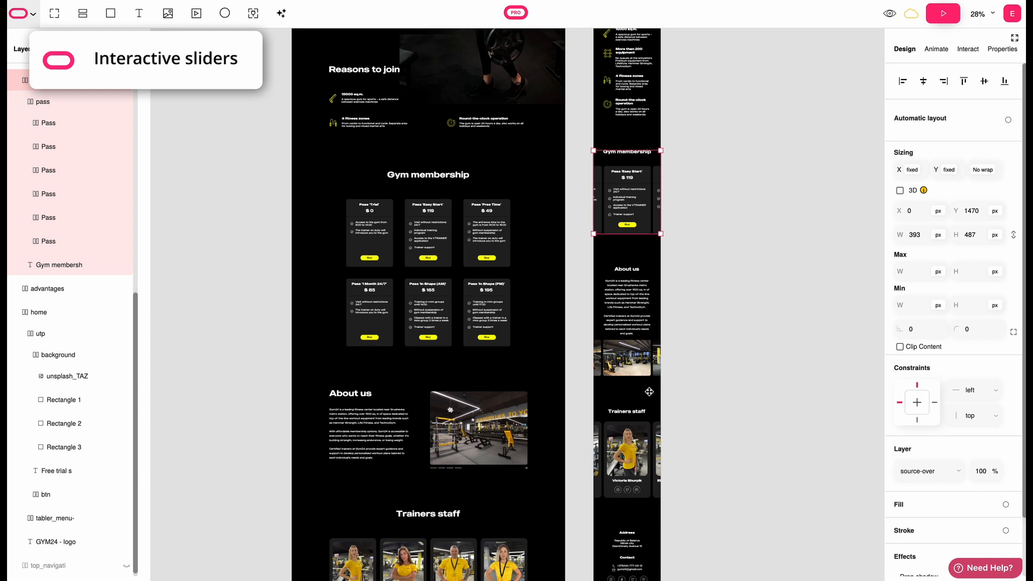
scroll(649, 391, "right", 3)
scroll(650, 392, "down", 1)
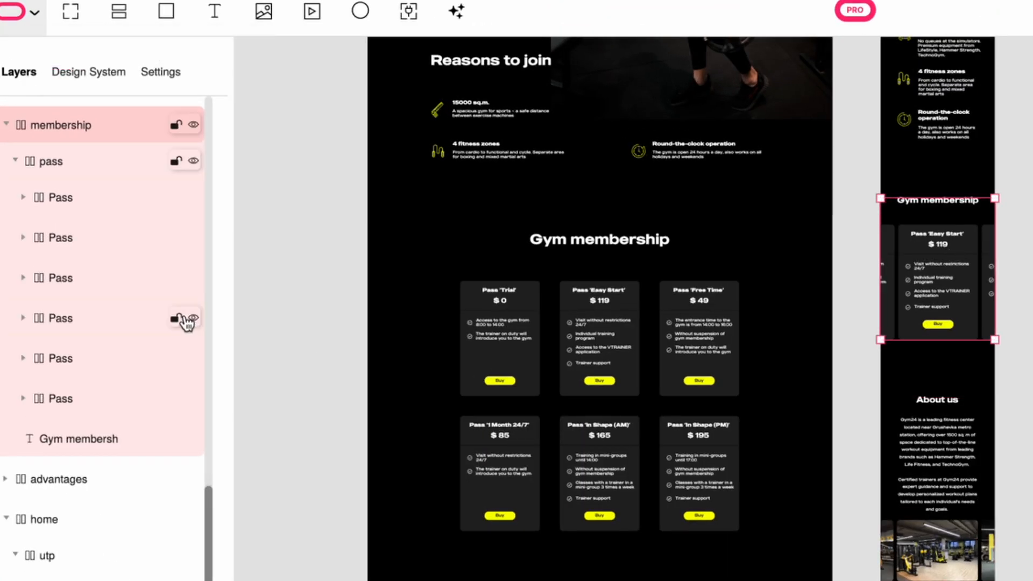
left_click(71, 173)
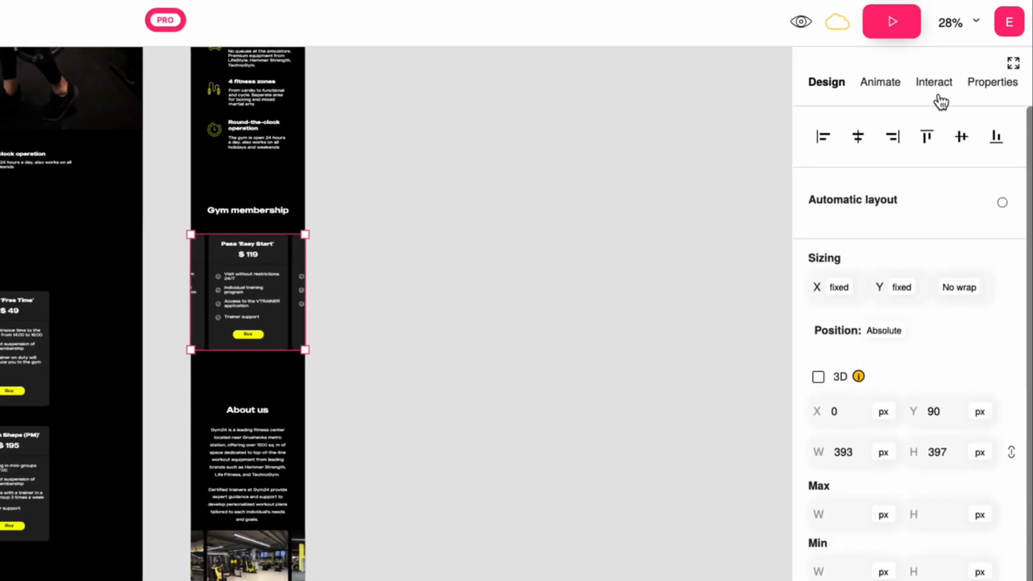
left_click(968, 49)
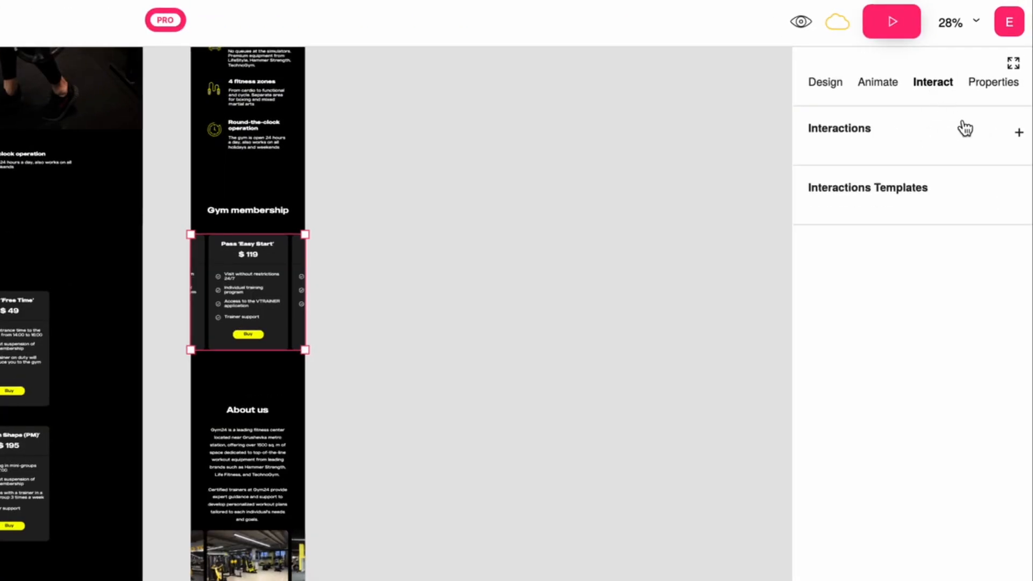
left_click(1018, 135)
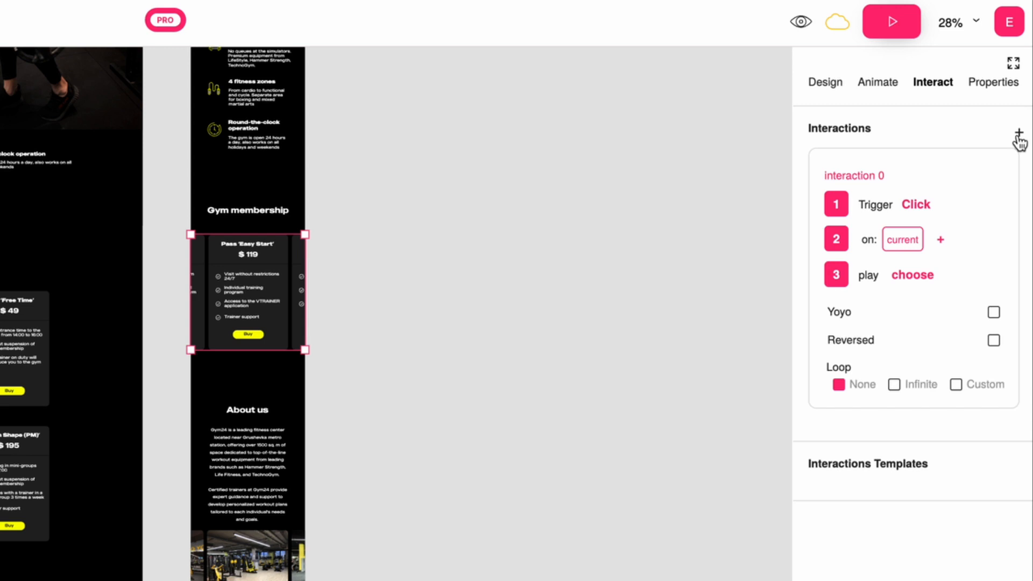
left_click(916, 207)
left_click(869, 239)
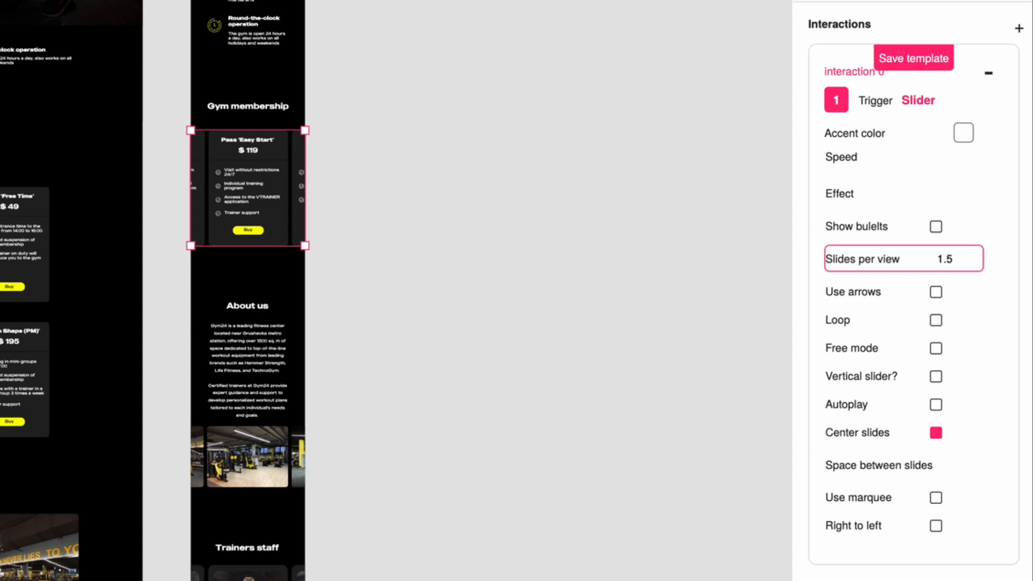
Preview the page at phone size and examine how the Gym membership slider moves between passes
left_click(945, 15)
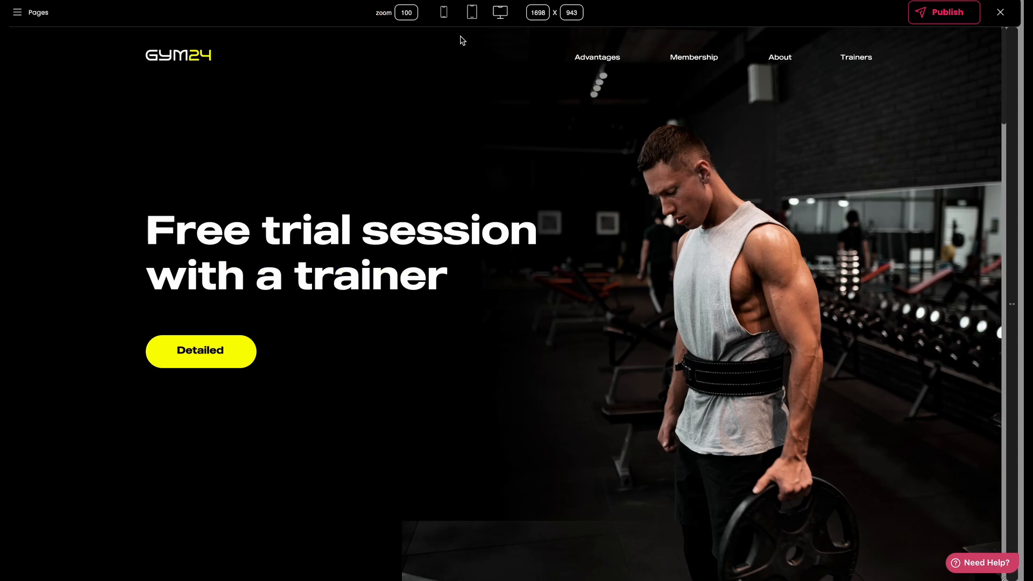
left_click(446, 19)
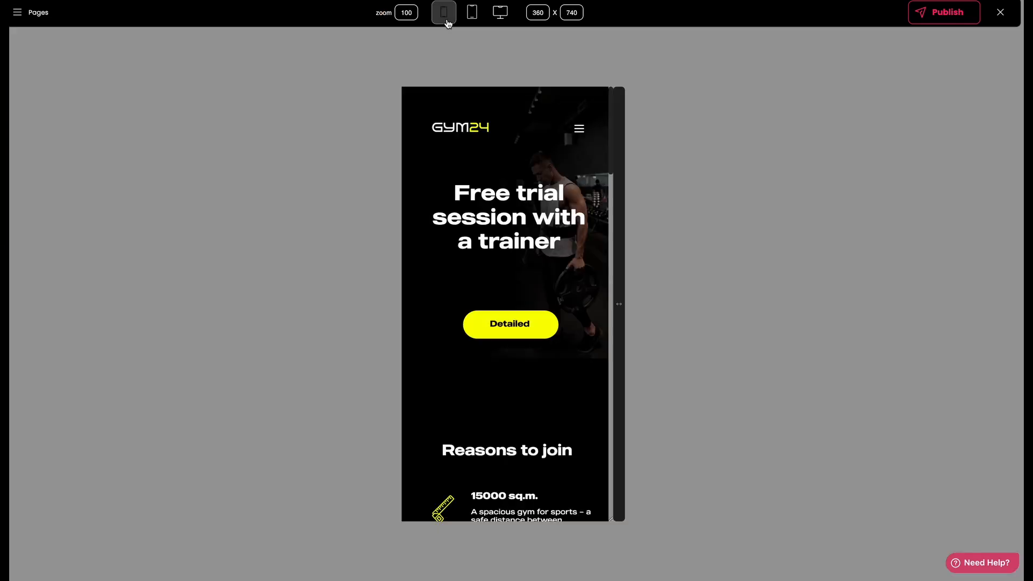
scroll(510, 251, "down", 12)
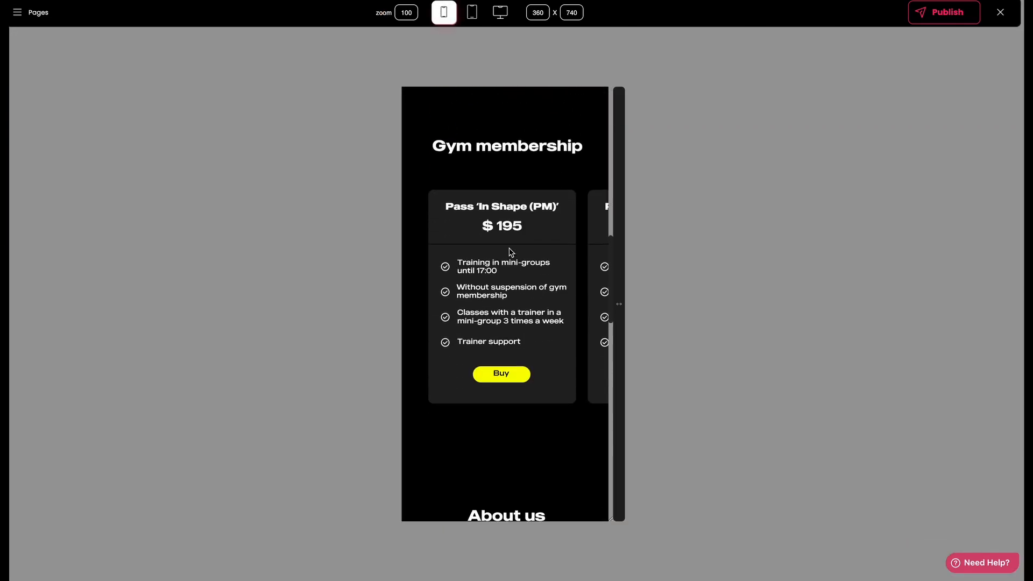
scroll(511, 252, "down", 2)
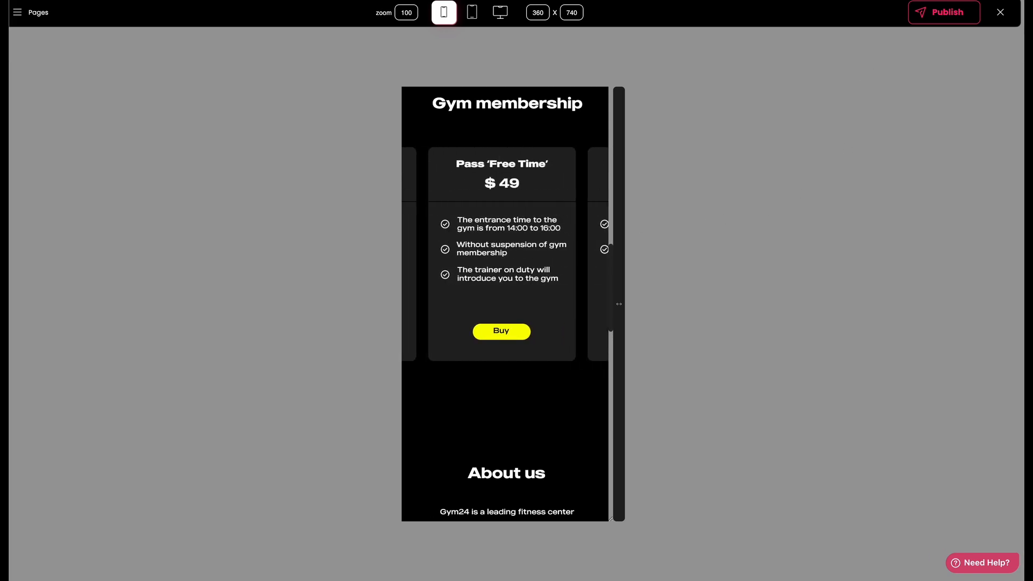
scroll(579, 403, "down", 2)
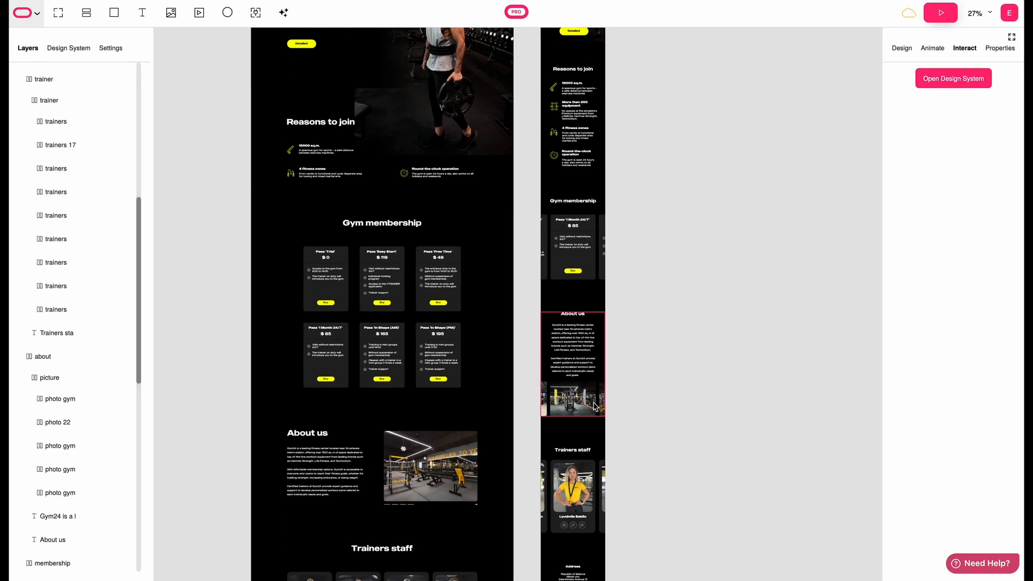
Add a Slider interaction to the mobile About us picture group with 1.5 slides per view, centered slides and loop
double_click(579, 404)
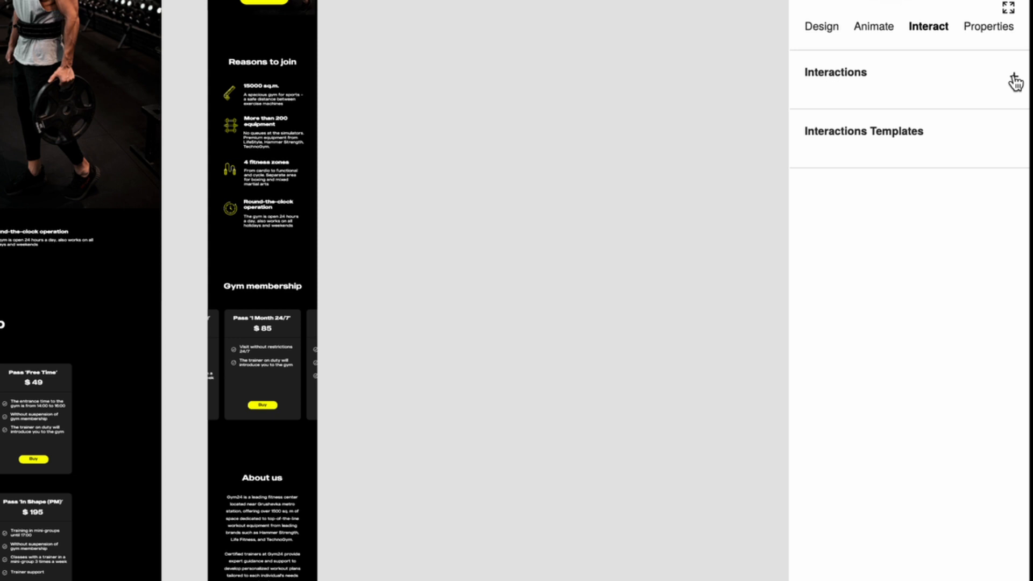
left_click(1014, 78)
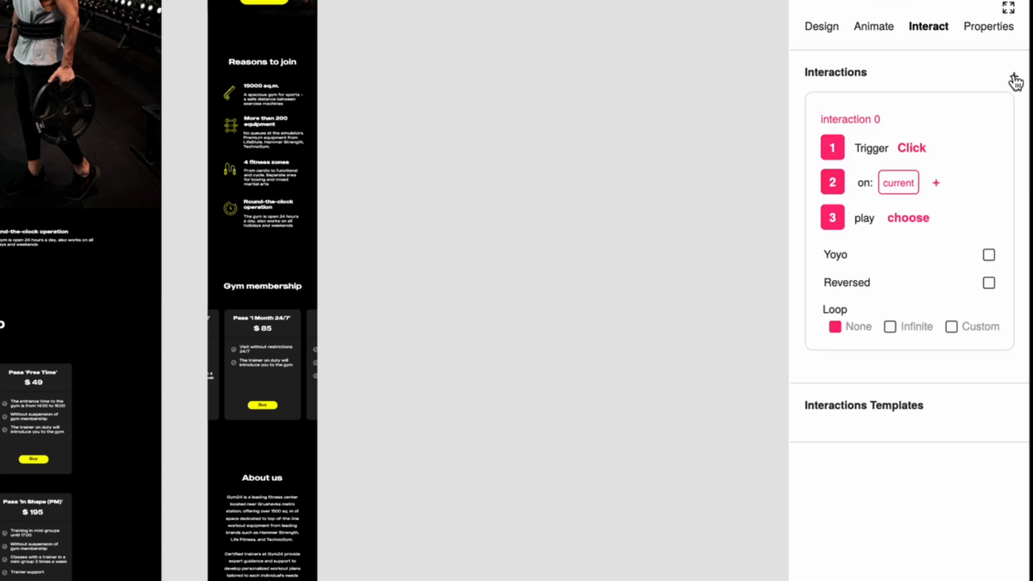
left_click(909, 149)
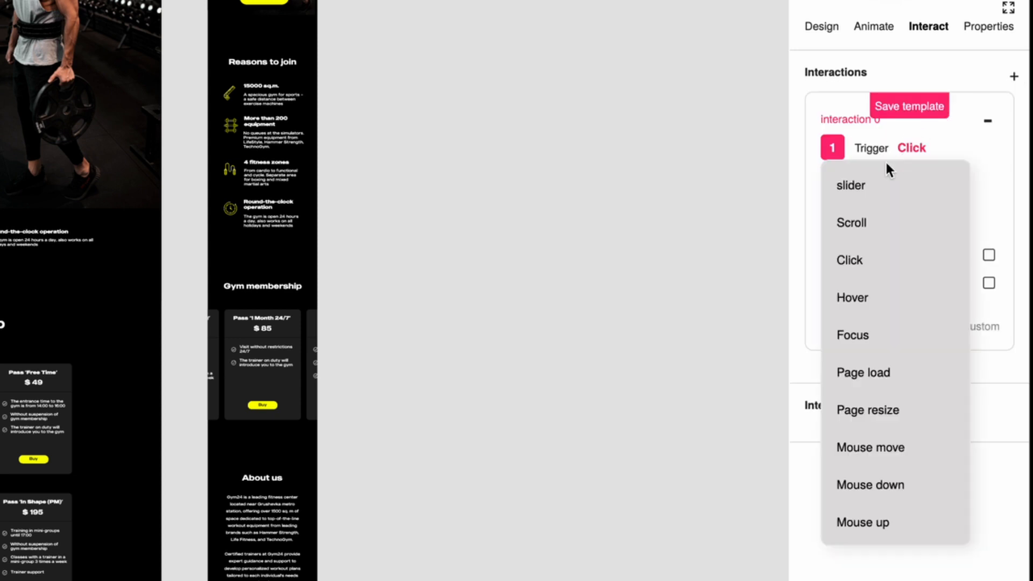
left_click(865, 189)
type("1.5")
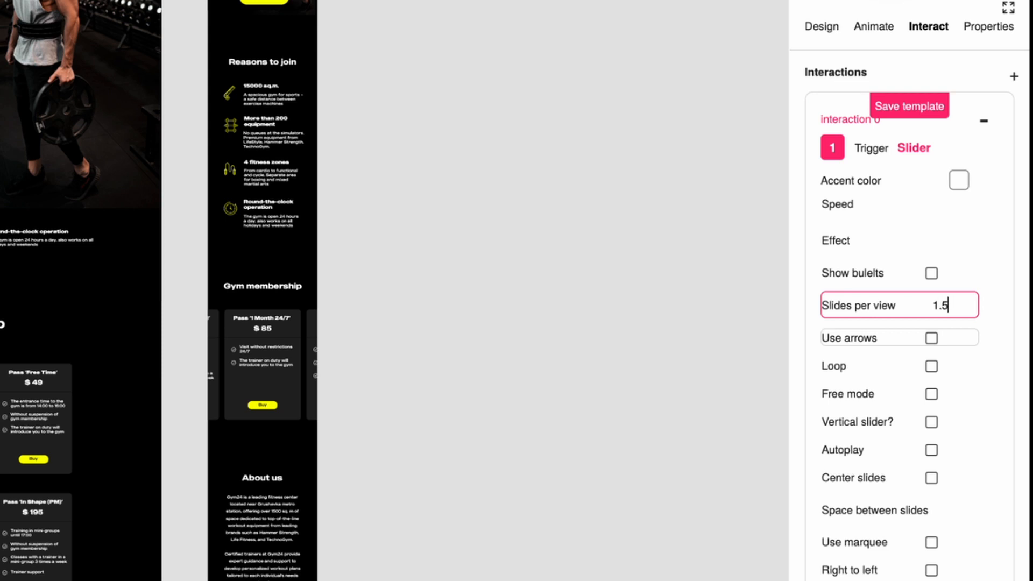
left_click(931, 477)
left_click(930, 365)
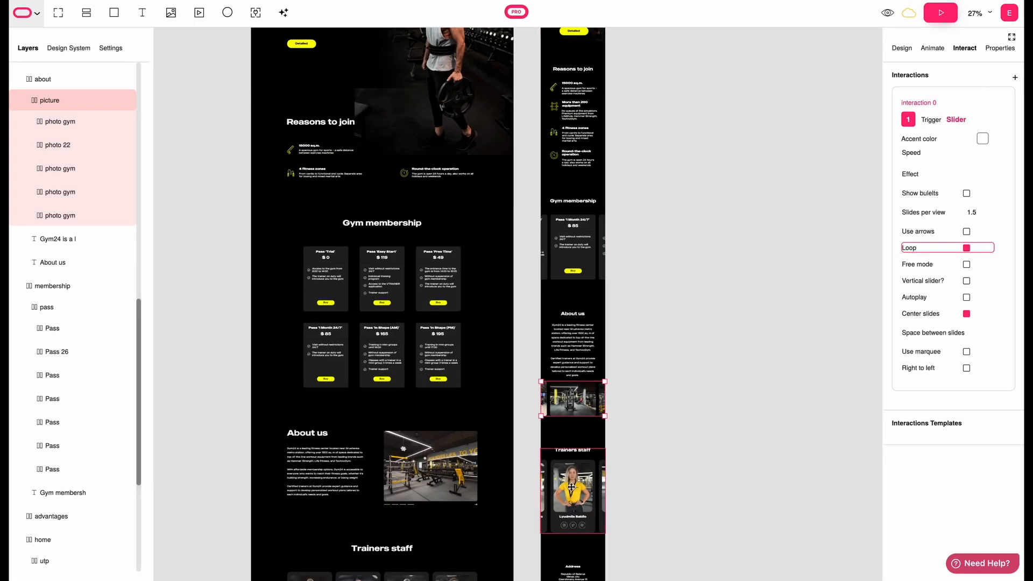
Set up a Slider interaction on the mobile Trainers staff card group with 1.5 slides per view, loop and centered slides
left_click(572, 487)
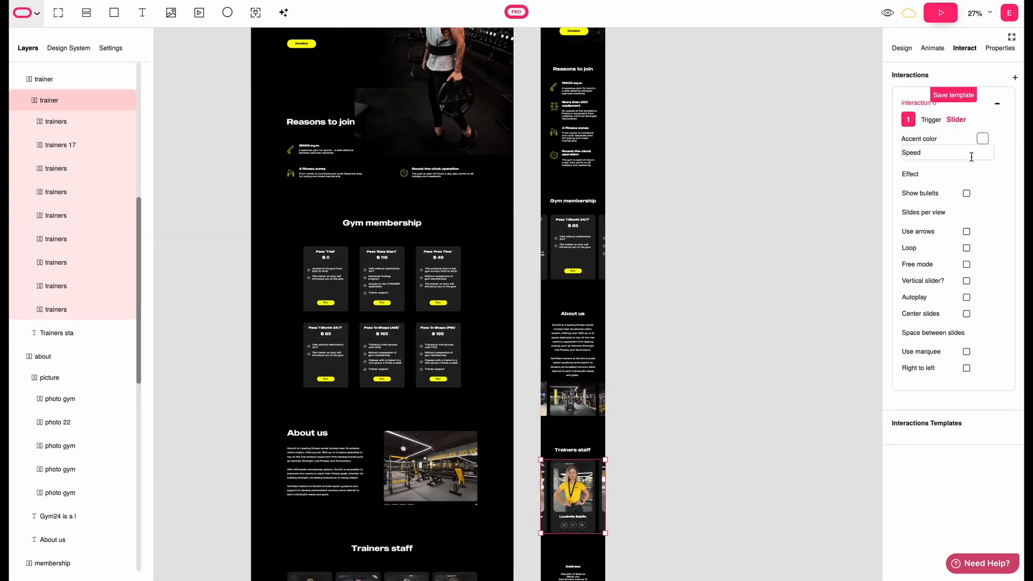
left_click(966, 210)
type("1.4")
left_click(967, 248)
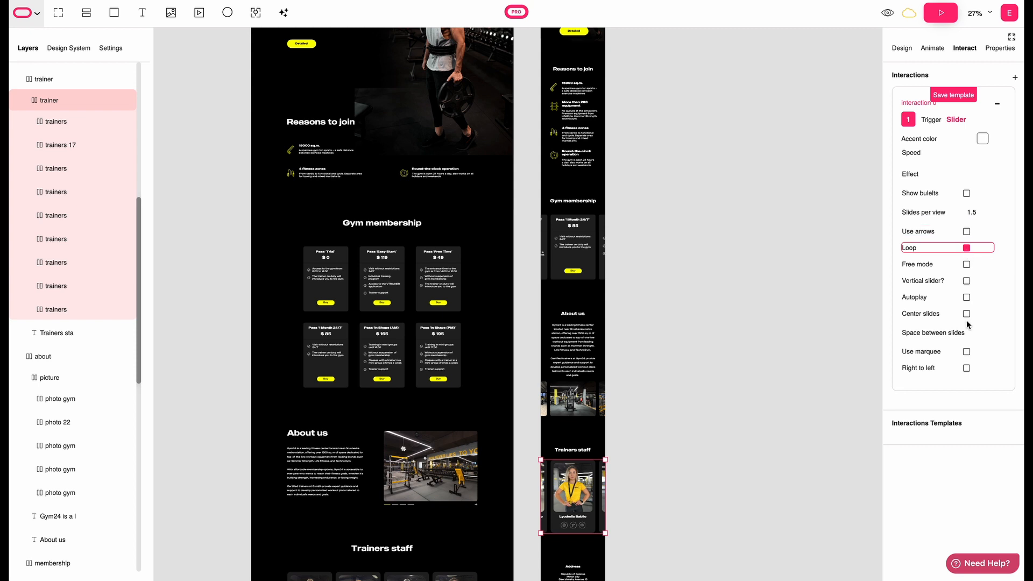
left_click(967, 315)
Preview the page at desktop and phone size, examine the sections and the mobile sliders, and close the preview
left_click(936, 21)
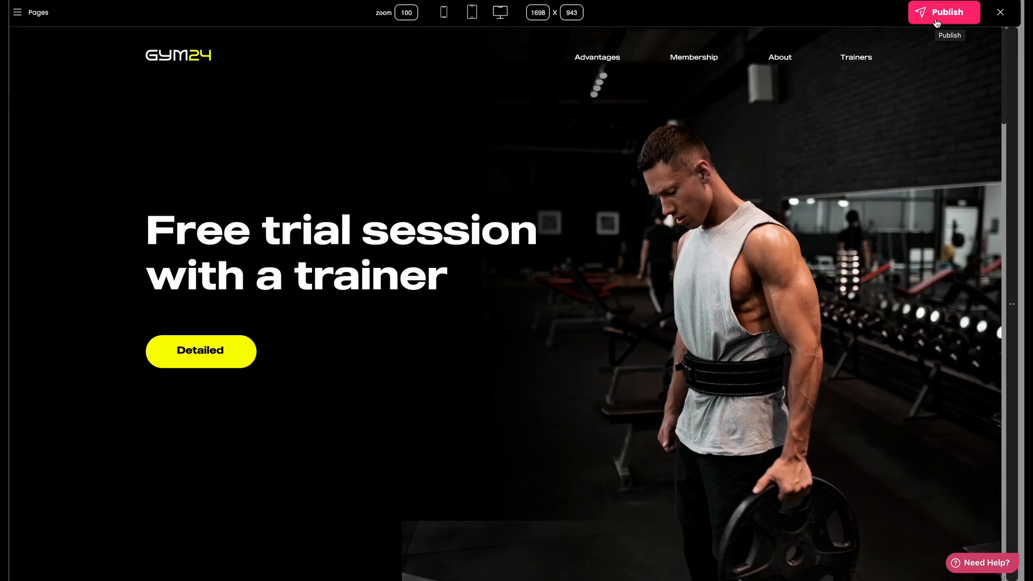
scroll(834, 206, "down", 15)
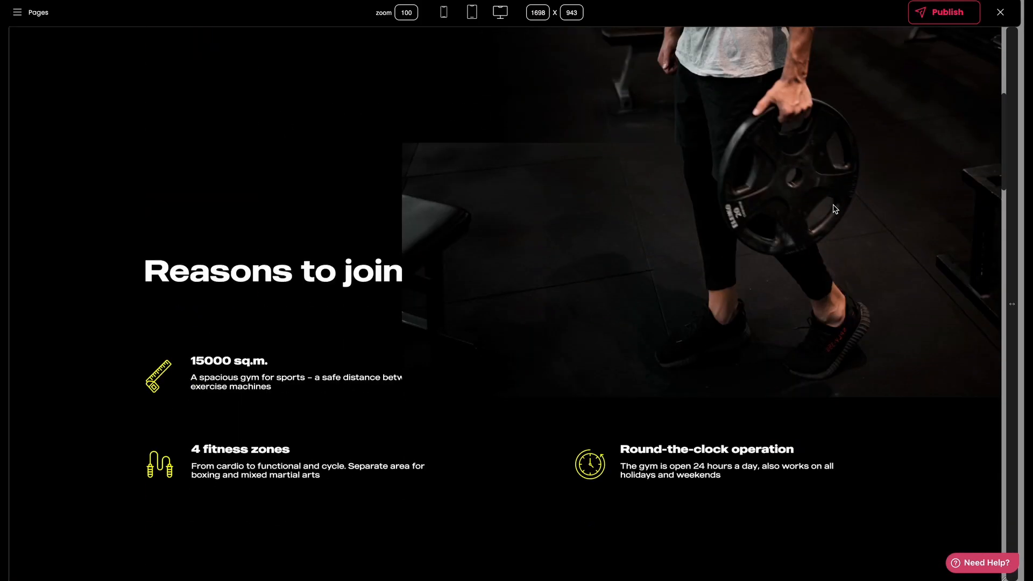
scroll(834, 208, "down", 15)
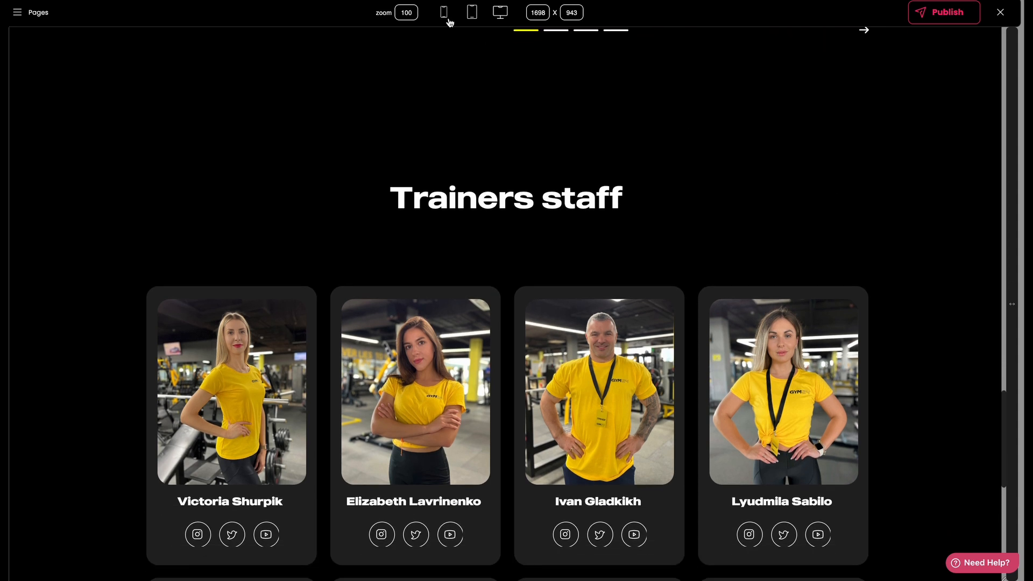
left_click(444, 12)
scroll(547, 249, "up", 10)
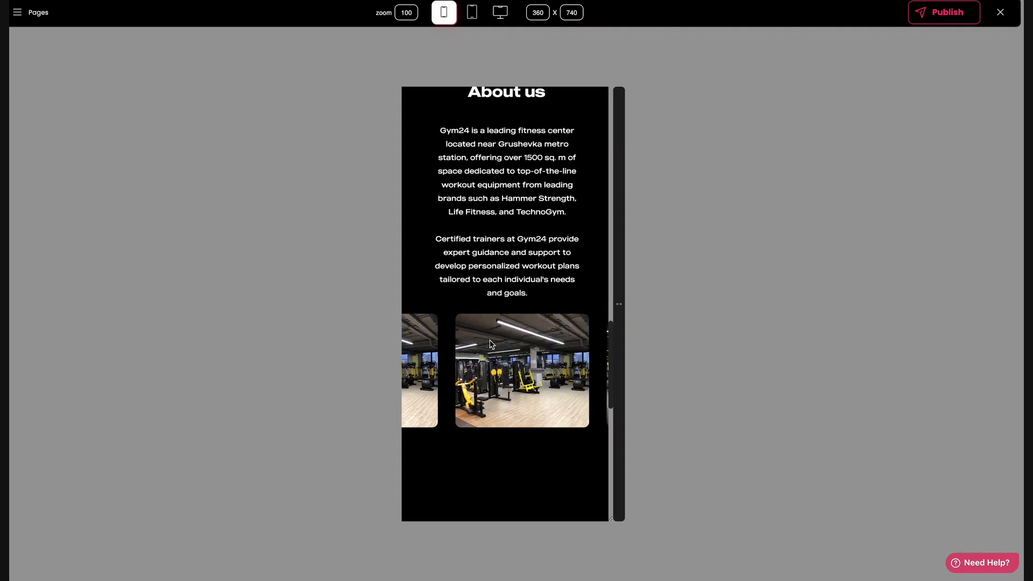
scroll(516, 170, "up", 10)
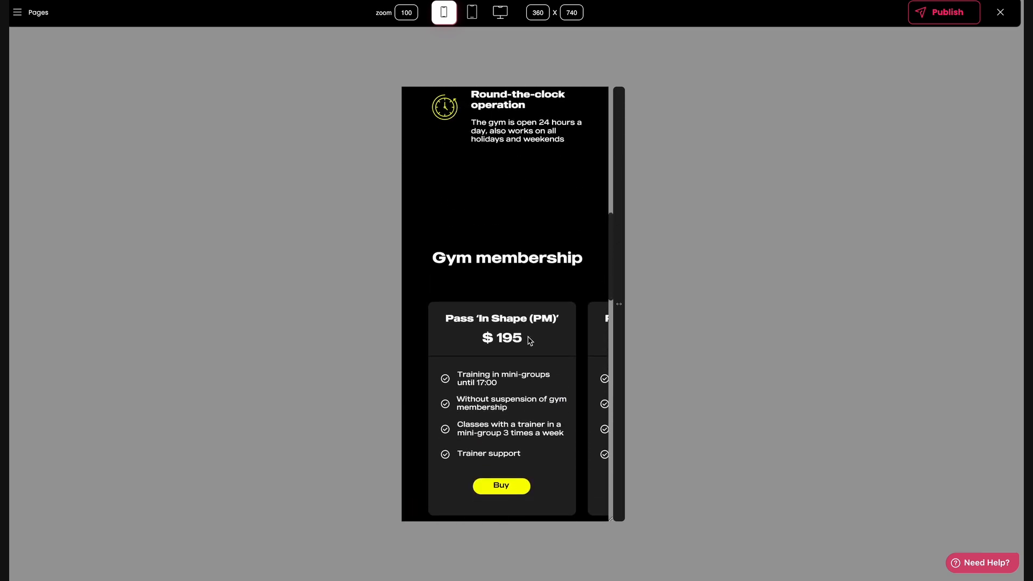
scroll(512, 211, "up", 10)
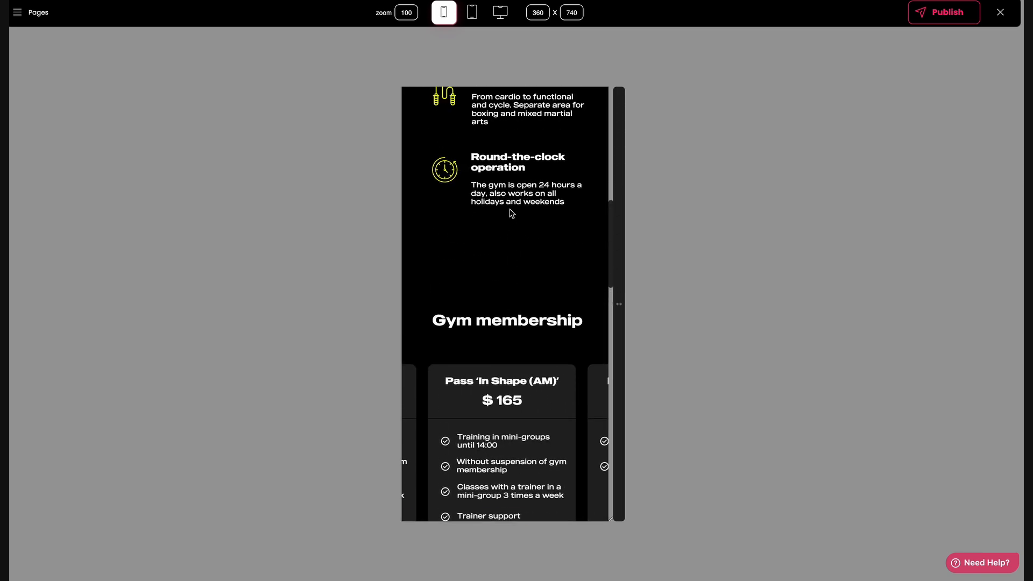
left_click(1000, 12)
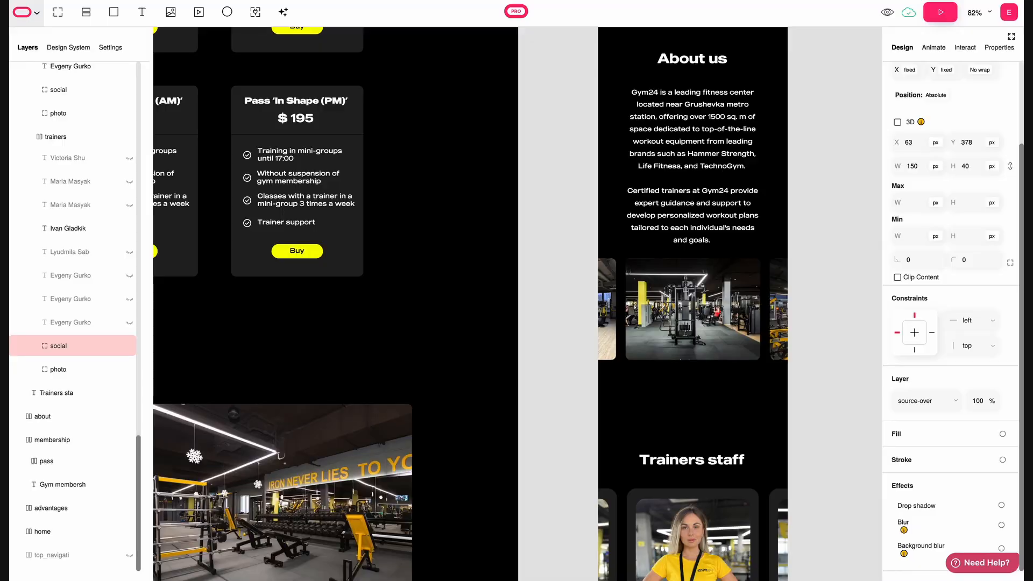